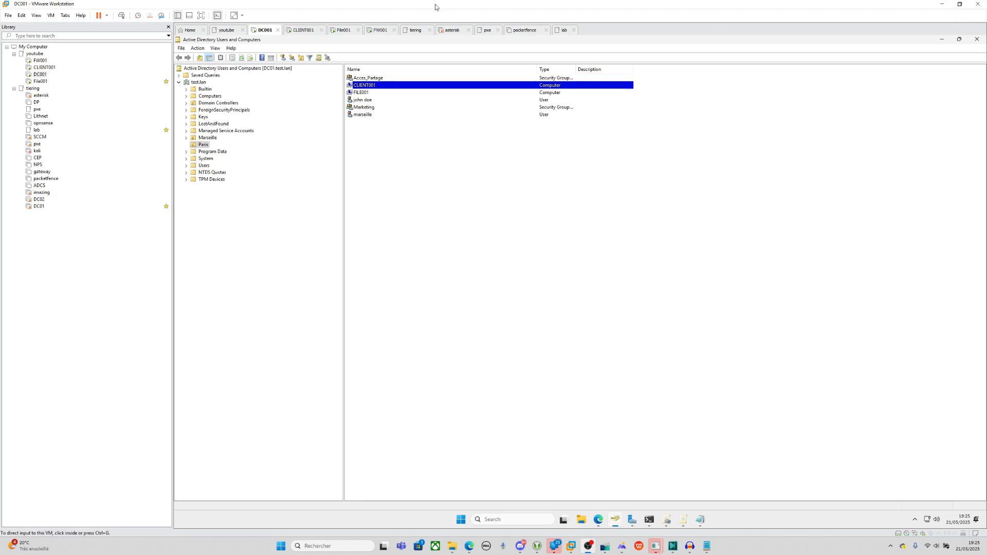
Bring the Group Policy Management console to the front from the DC001 taskbar.
click(663, 522)
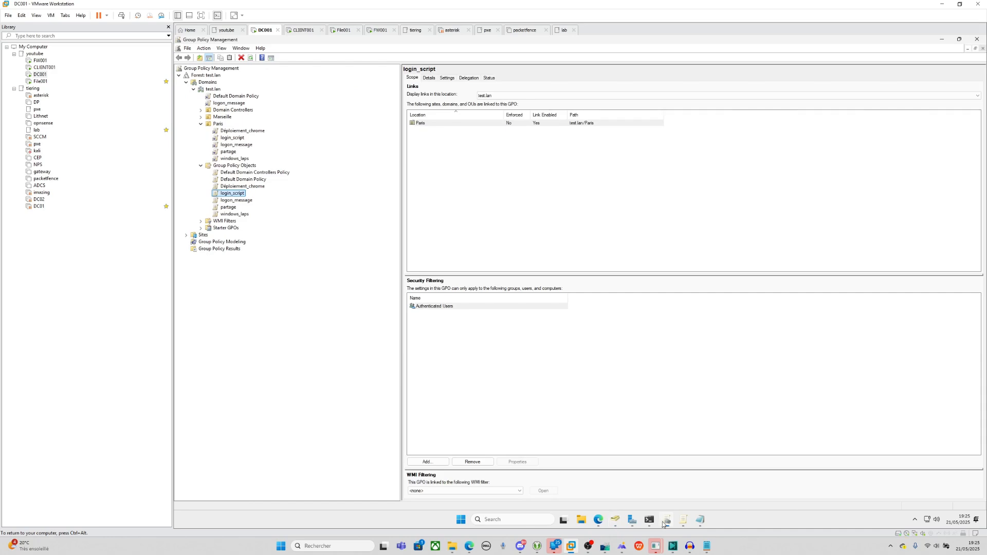
Expand logon_message's settings report to its Interactive Logon entries, then move to File001.
click(241, 200)
click(430, 79)
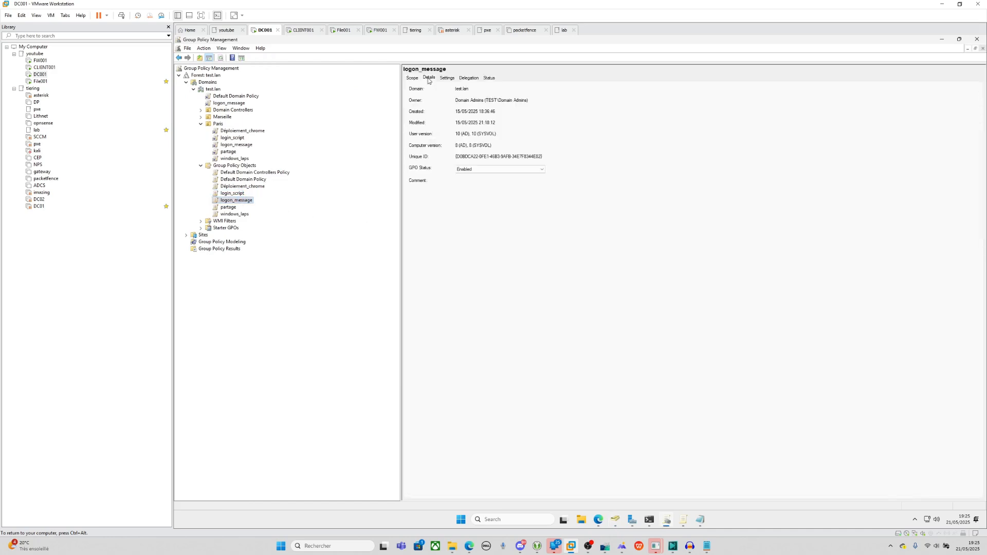
click(443, 79)
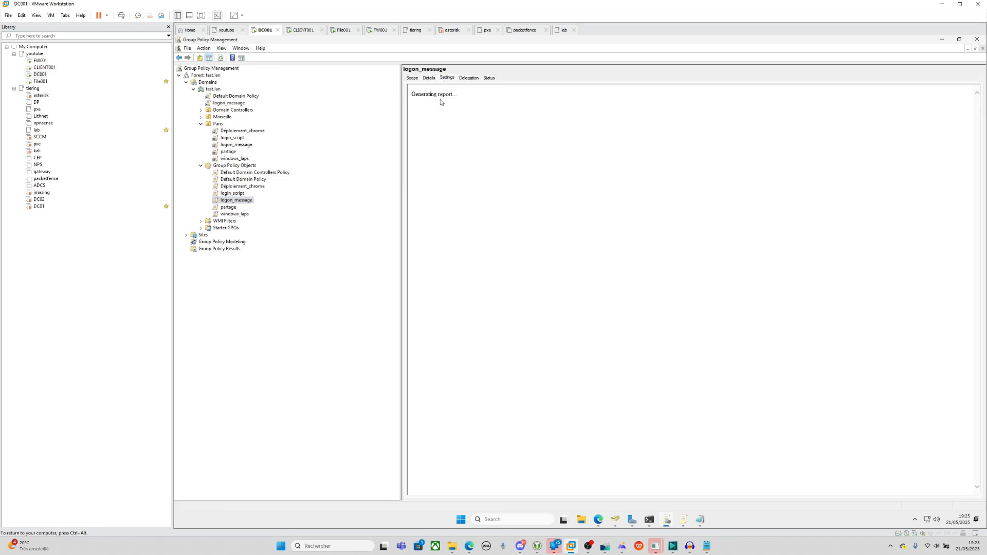
click(468, 209)
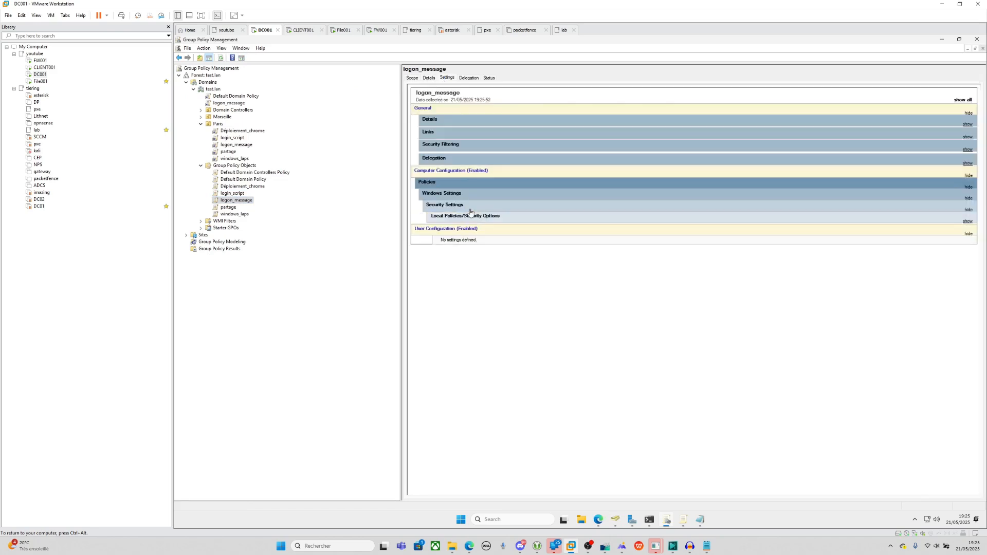
click(472, 216)
click(499, 229)
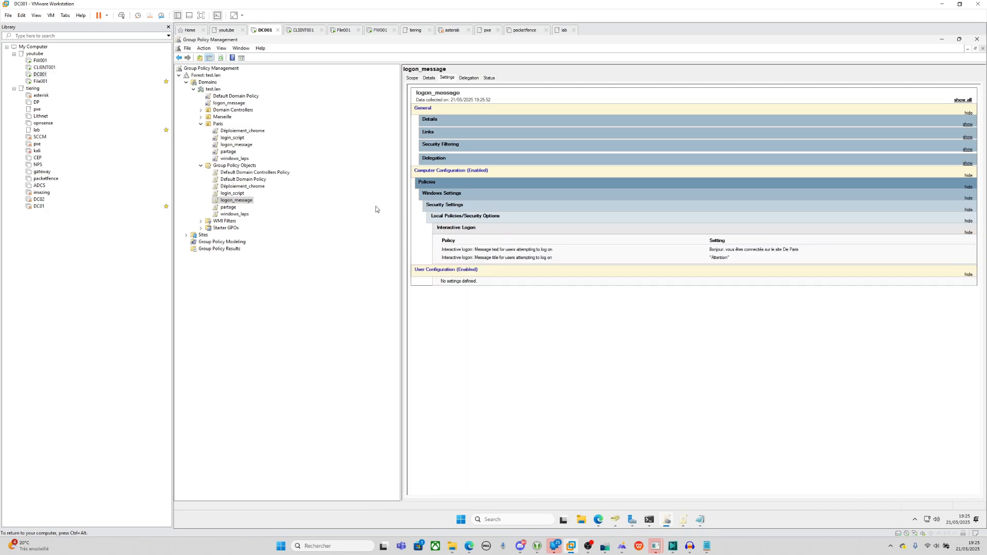
click(40, 81)
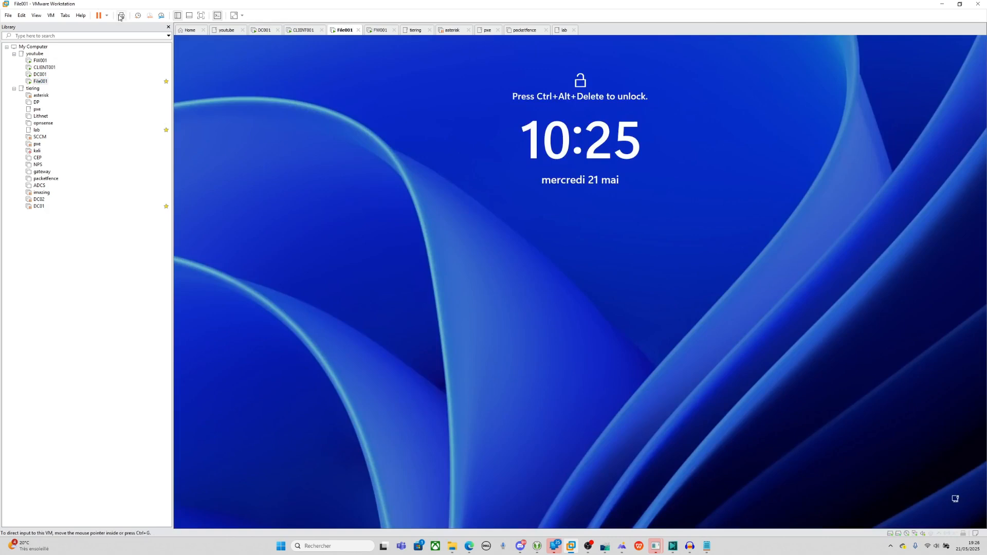
Send Ctrl+Alt+Del to File001 and submit the administrator password.
click(121, 17)
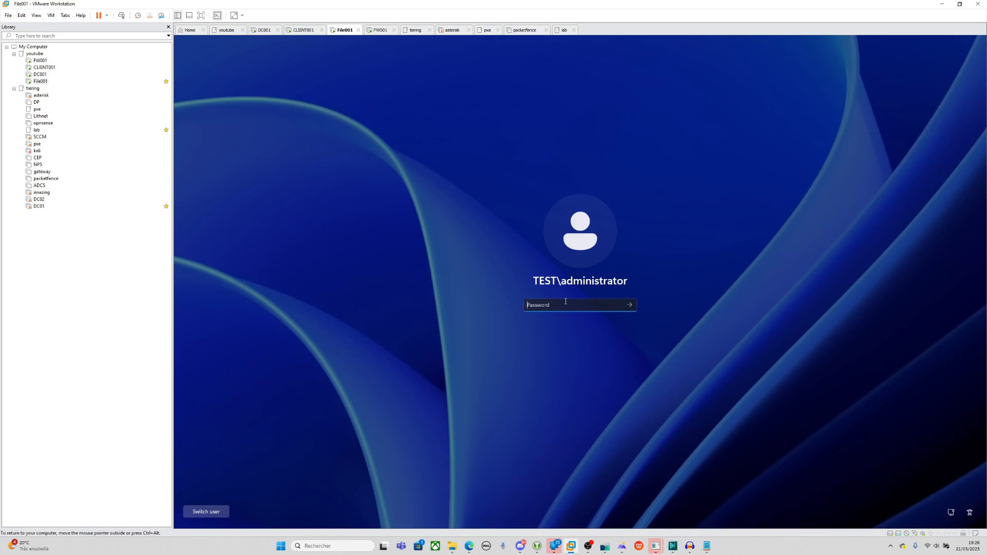
text(******)
key(Return)
Reset the File001 virtual machine through its Power menu, then select CLIENT001.
right_click(40, 81)
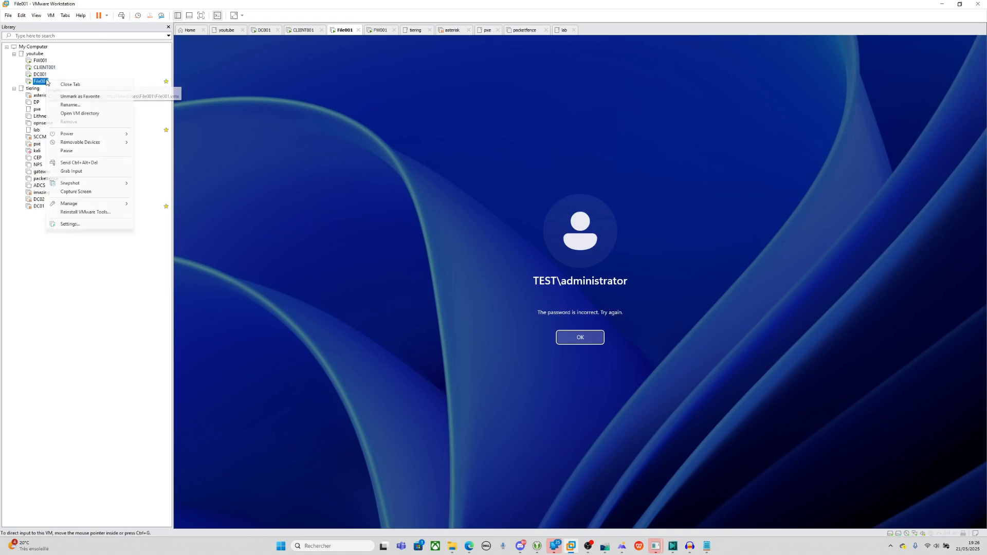
mouse_move(81, 136)
click(152, 197)
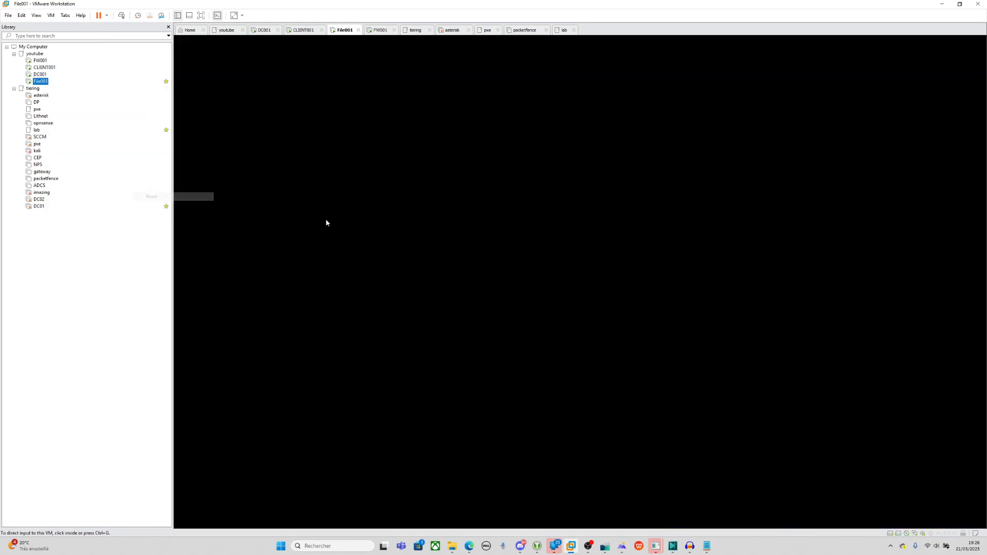
click(43, 68)
Reset CLIENT001 and bring up its Attention logon notice, then return to File001.
right_click(43, 67)
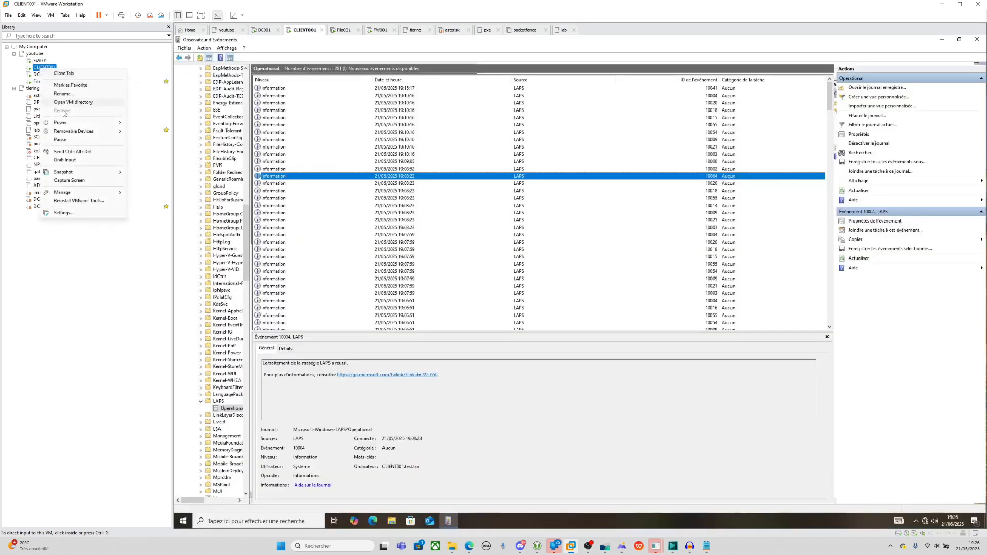
mouse_move(82, 123)
click(157, 186)
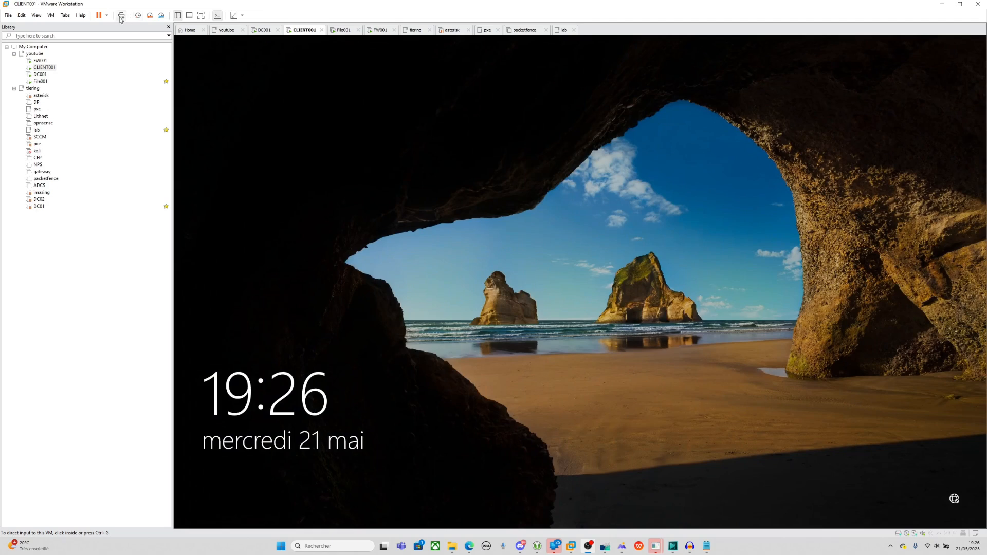
click(121, 16)
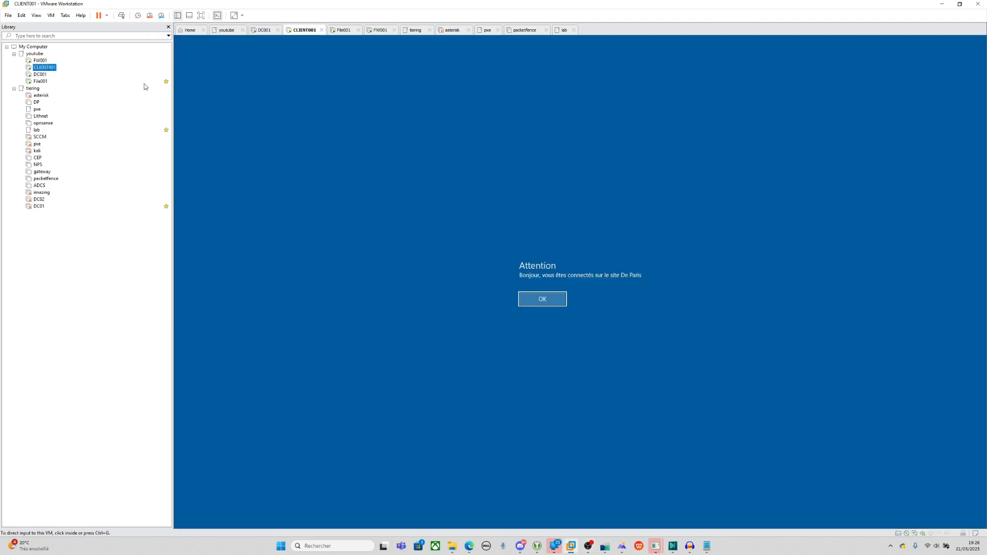
click(41, 81)
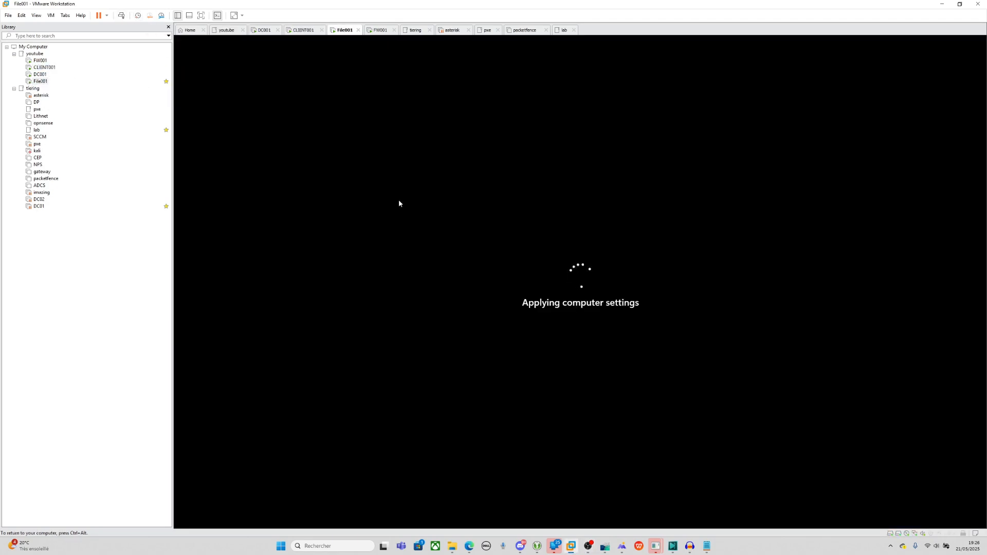
Wait while File001 applies settings and installs Google Chrome until its lock screen appears.
key(ctrl+alt)
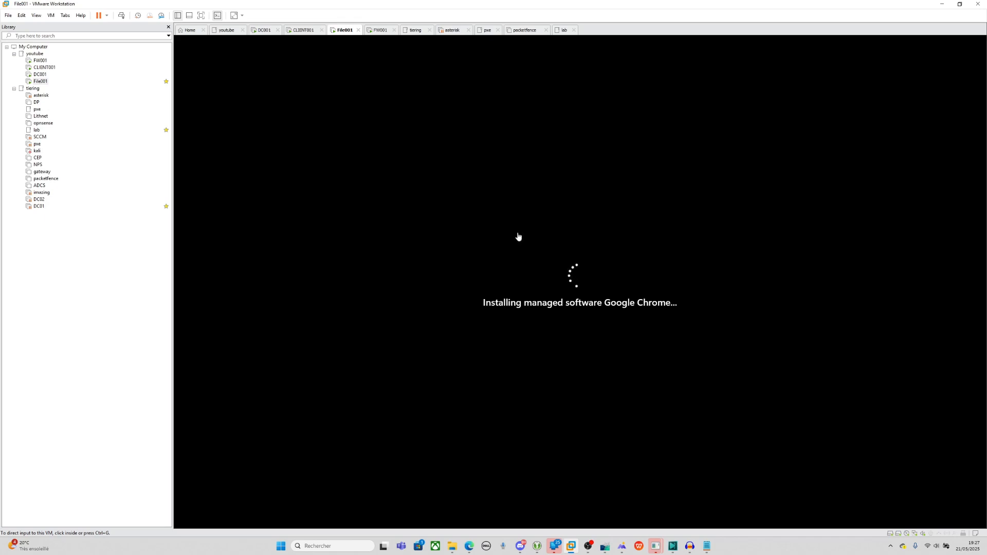
click(606, 269)
key(ctrl+alt)
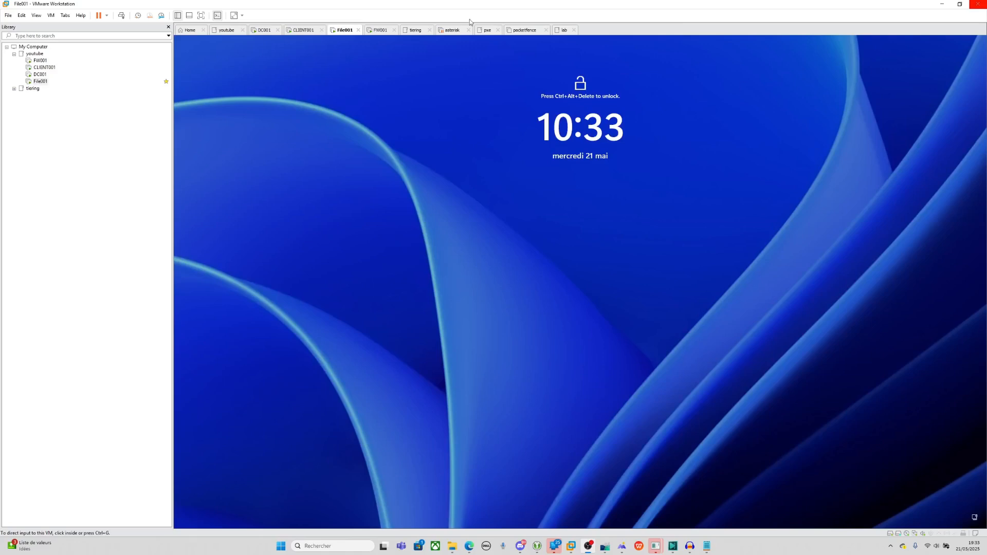
Reveal File001's Attention logon notice, dismiss it with OK, and switch to DC001.
click(121, 15)
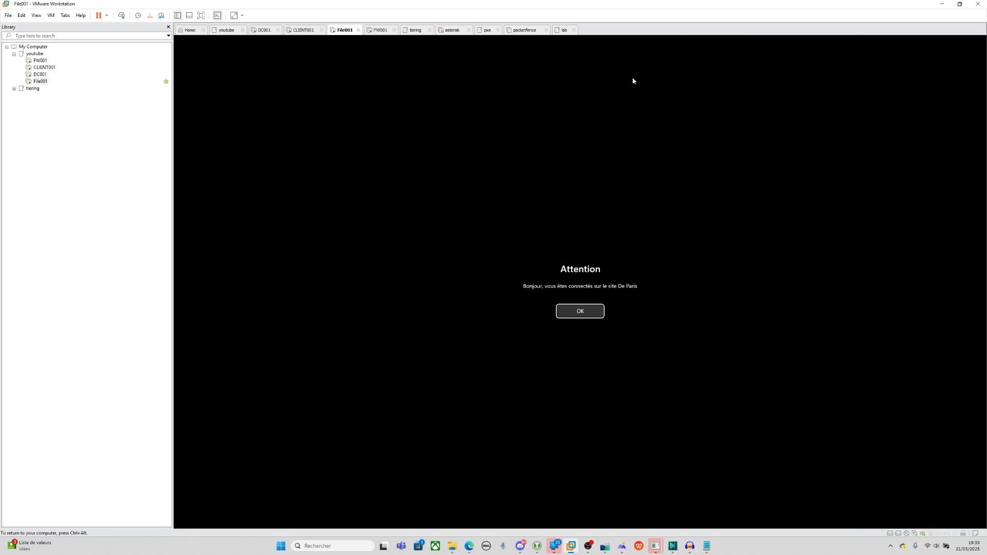
click(595, 312)
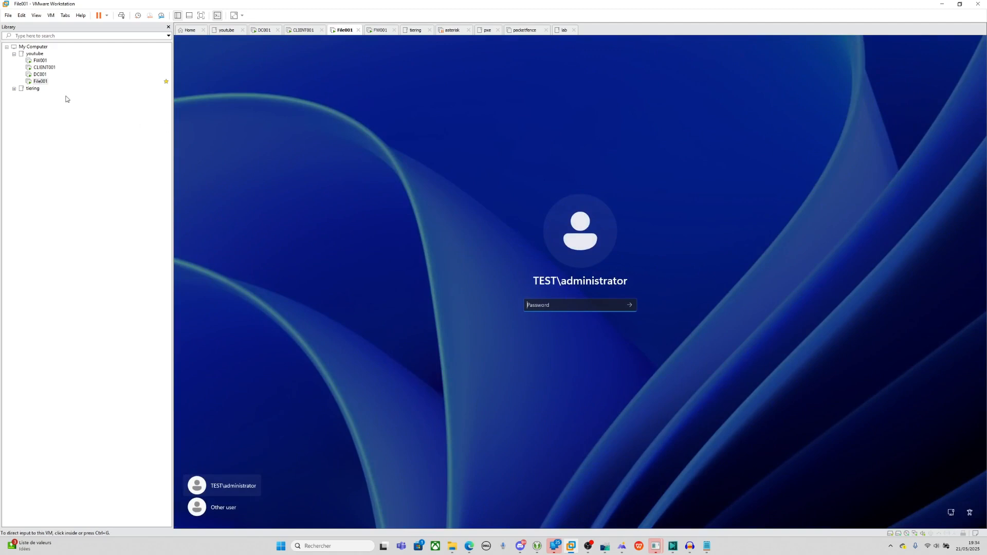
click(40, 75)
Locate and select the deny_gpo_messagelogon group in the Paris OU.
click(413, 226)
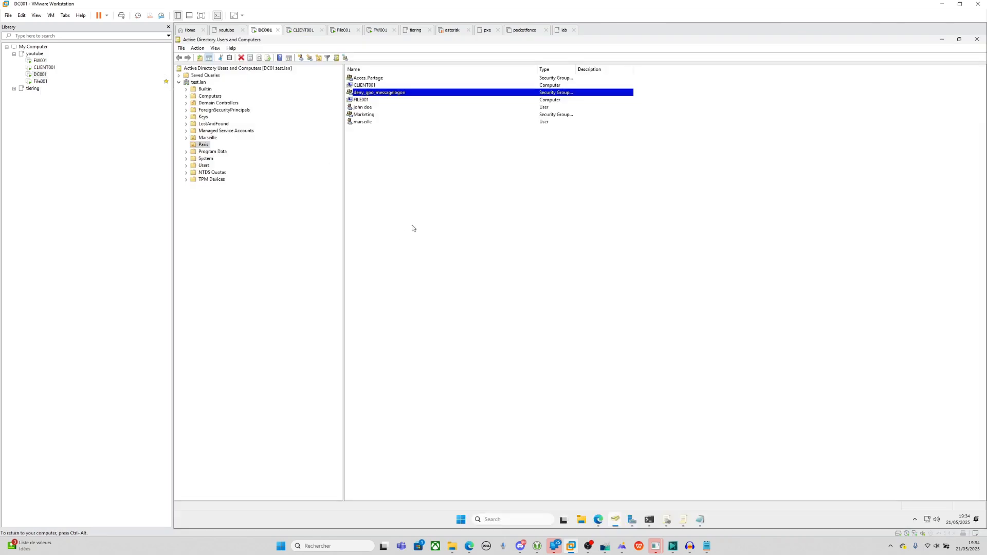
click(381, 184)
click(363, 114)
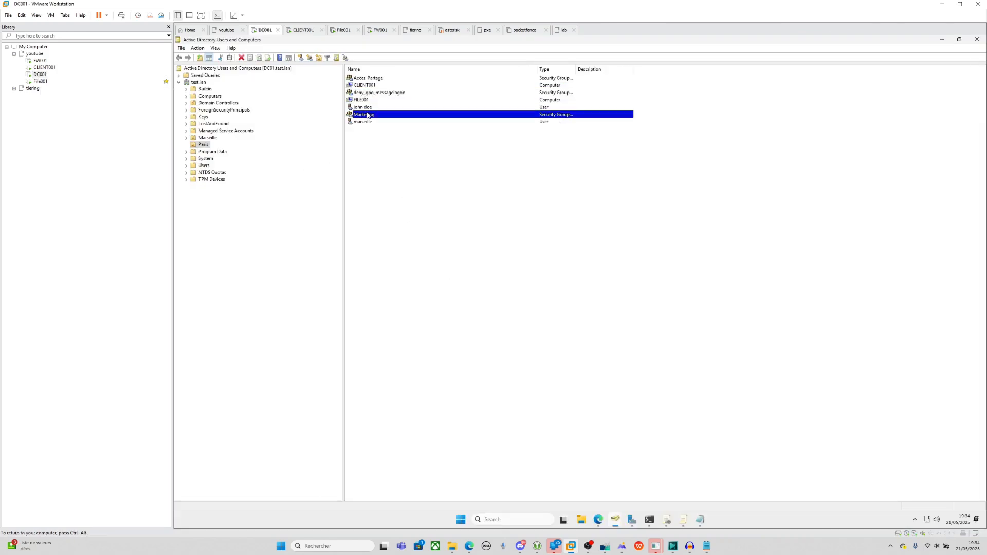
click(360, 95)
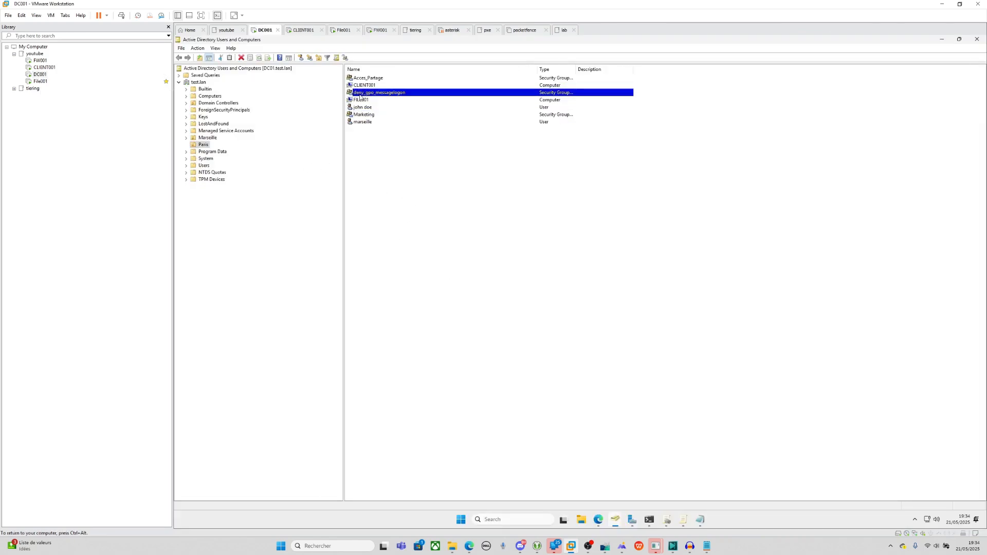
right_click(395, 172)
mouse_move(434, 211)
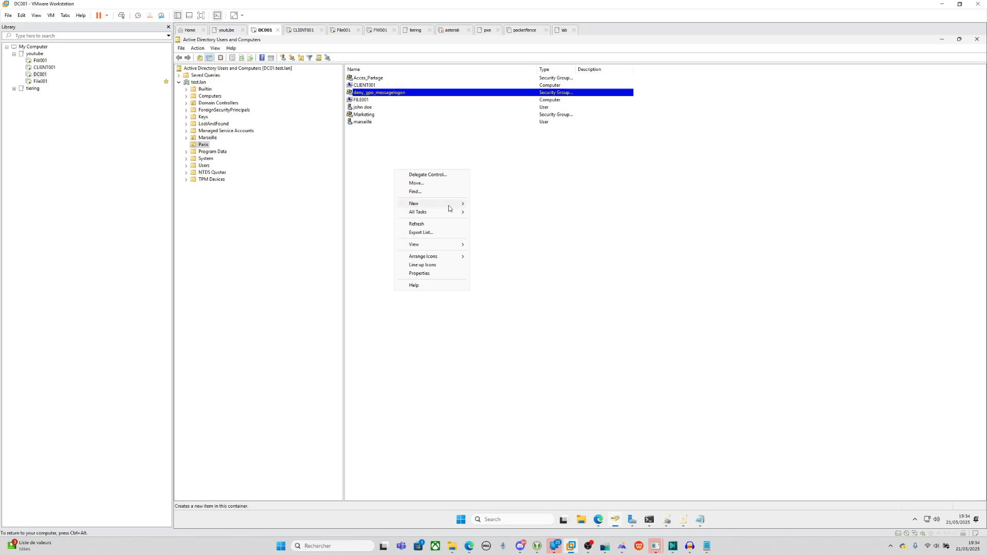
click(495, 166)
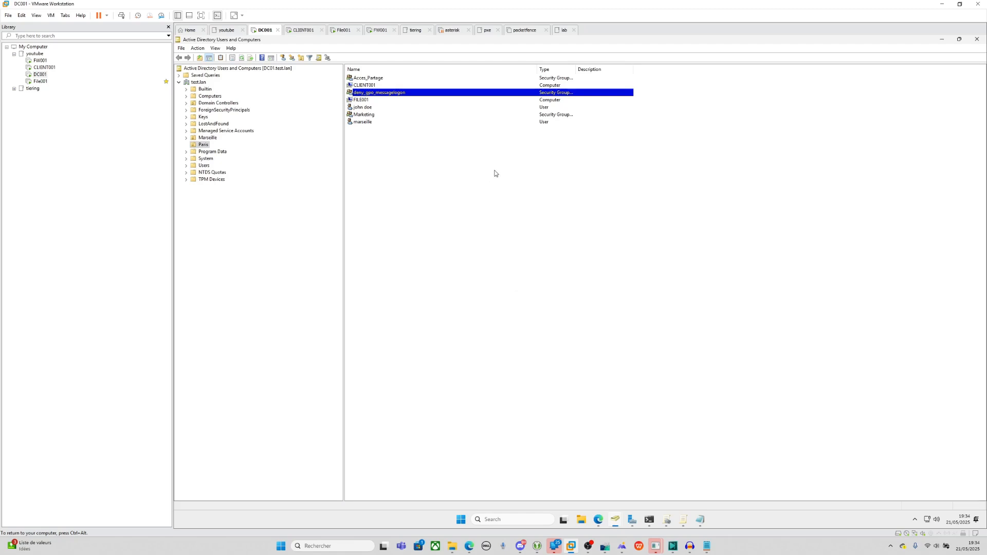
Add computer file01 to deny_gpo_messagelogon's members, with Computers enabled as an object type.
right_click(360, 93)
click(391, 169)
click(544, 196)
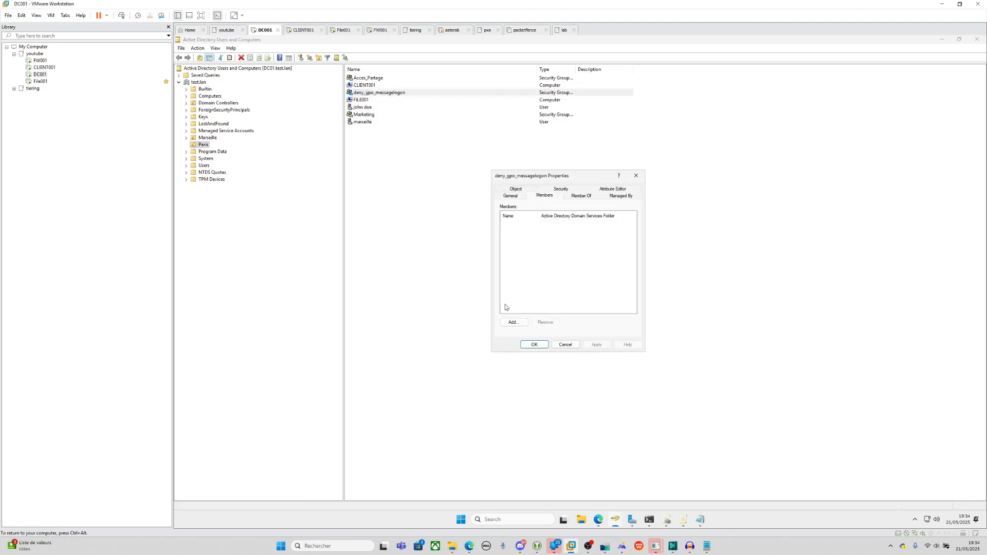
click(513, 322)
click(648, 209)
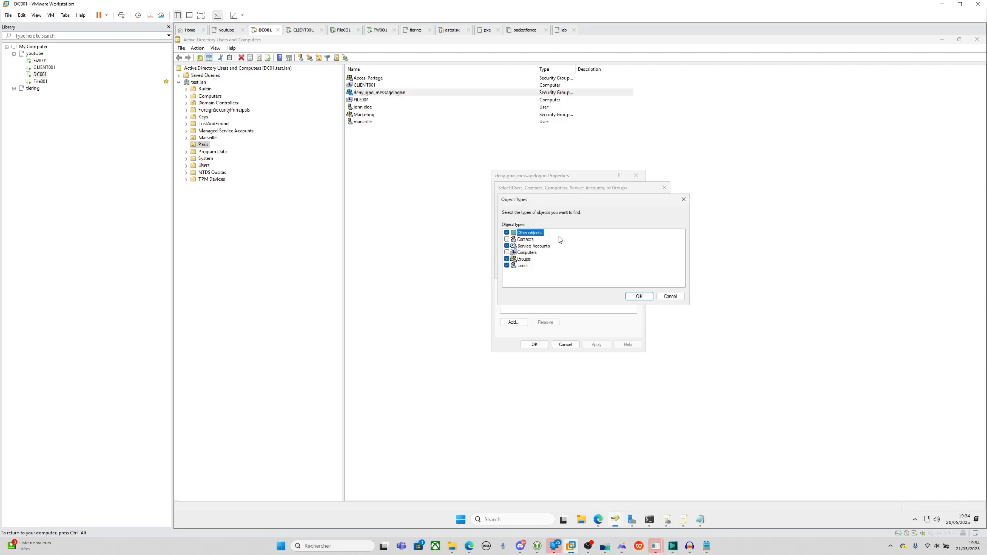
click(507, 252)
click(632, 296)
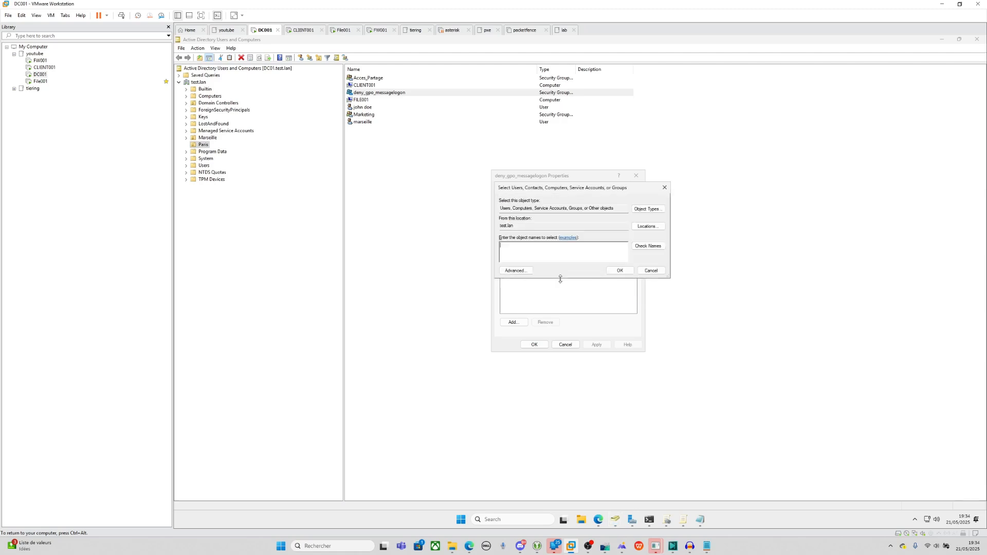
text(file01)
key(Return)
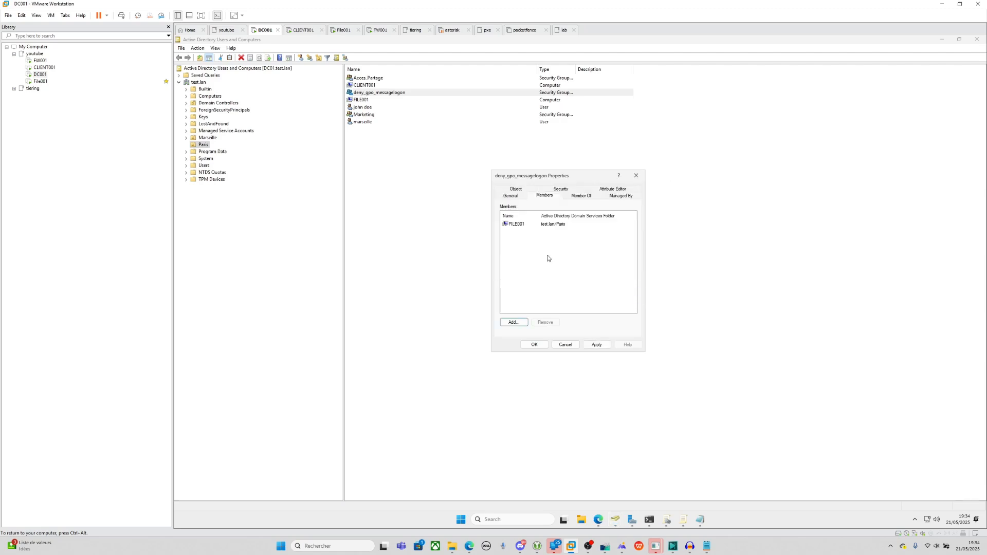
click(598, 345)
click(534, 344)
Remove deny_gpo_messagelogon from logon_message's Delegation list and confirm.
click(667, 520)
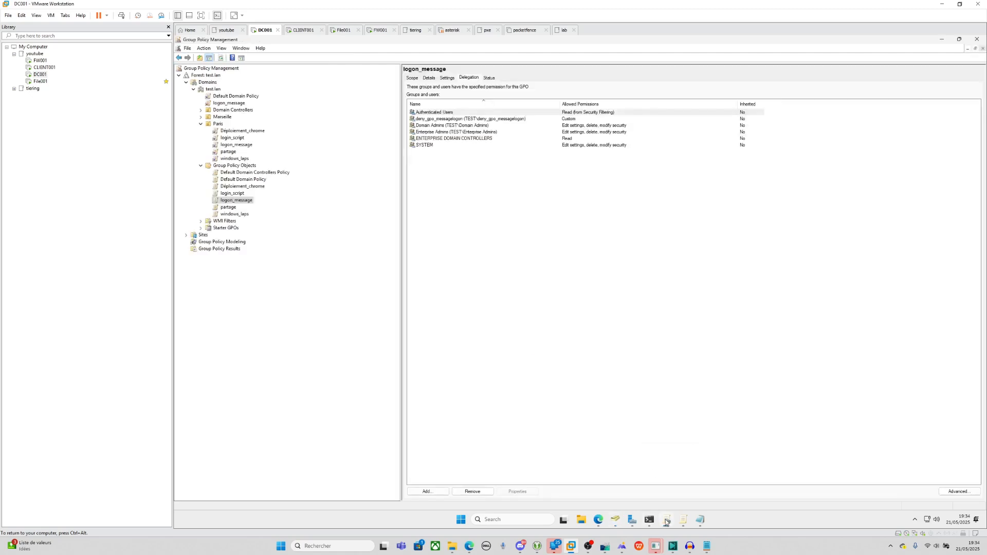
click(446, 118)
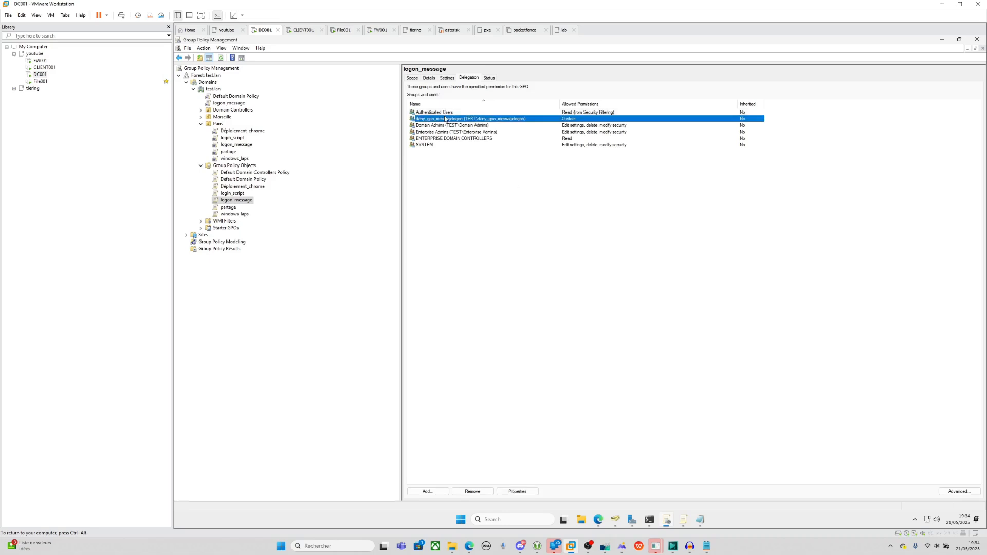
right_click(447, 118)
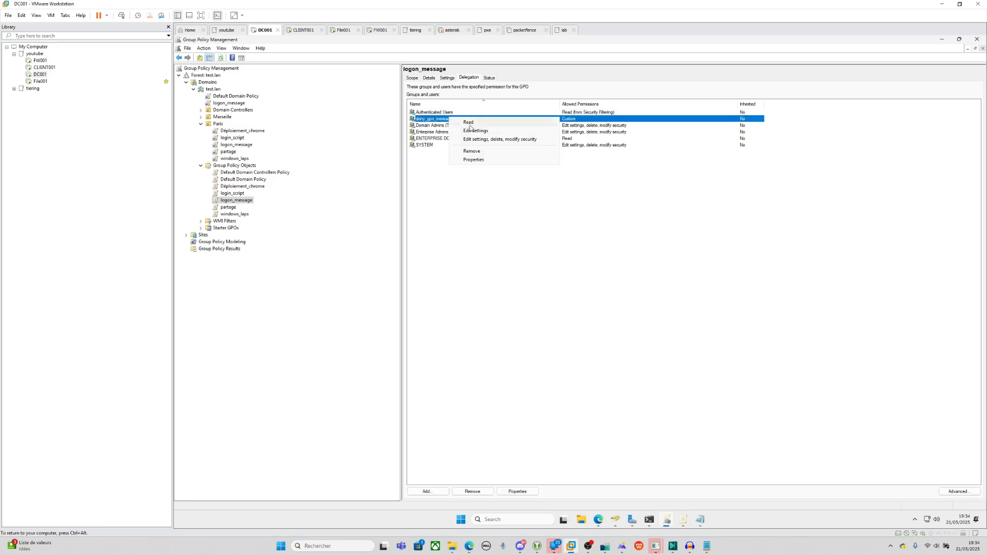
click(471, 151)
click(590, 292)
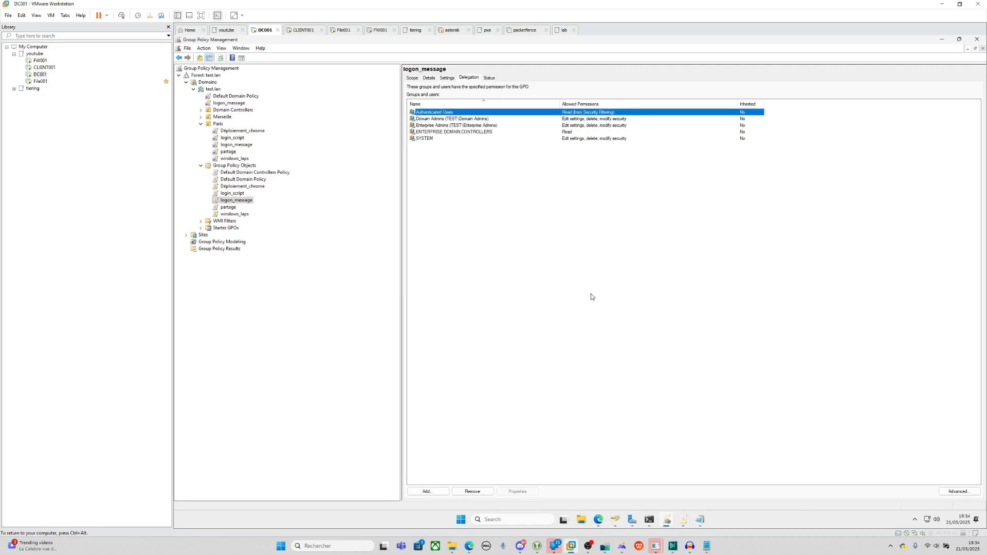
Open logon_message's advanced security settings, review Authenticated Users permissions, and start adding a group.
click(236, 200)
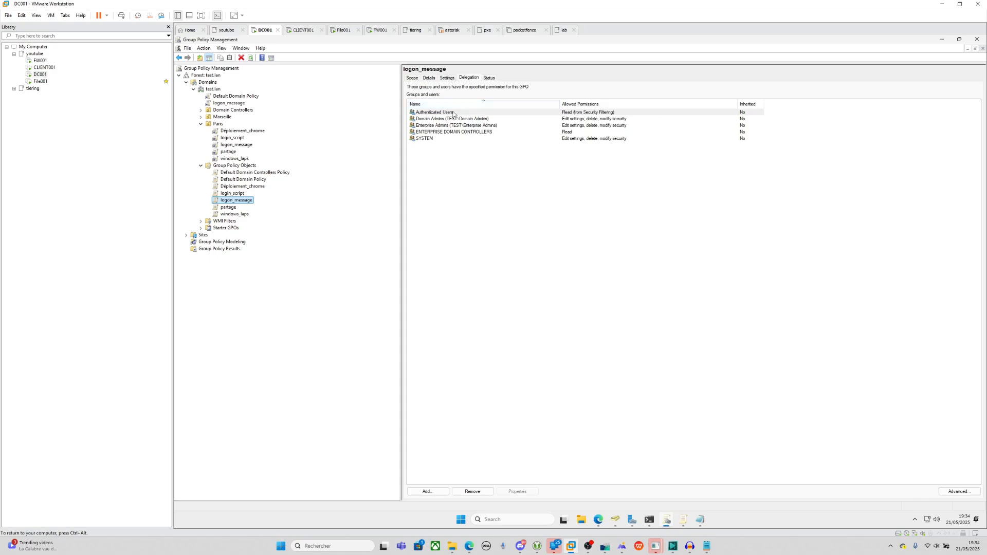
click(960, 491)
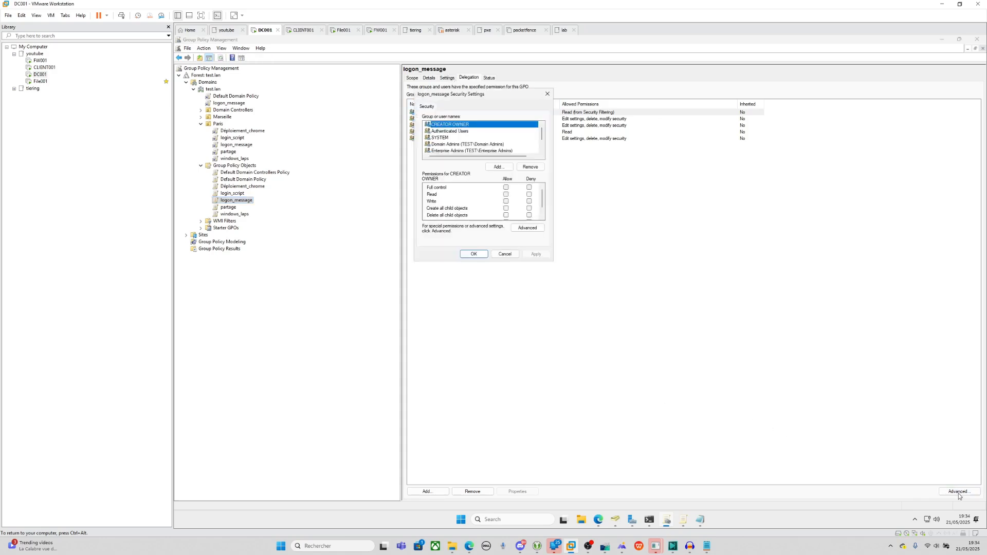
drag(457, 95, 588, 113)
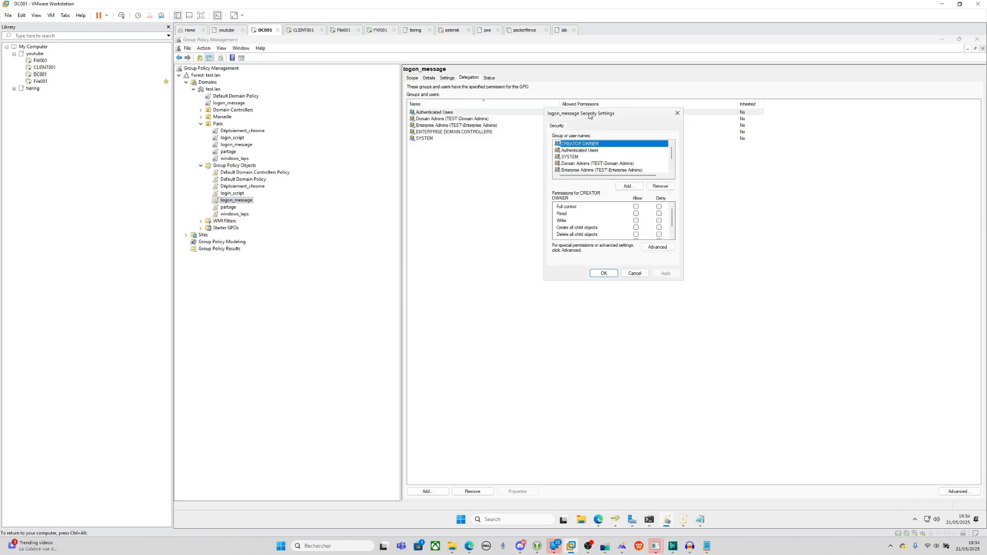
click(580, 153)
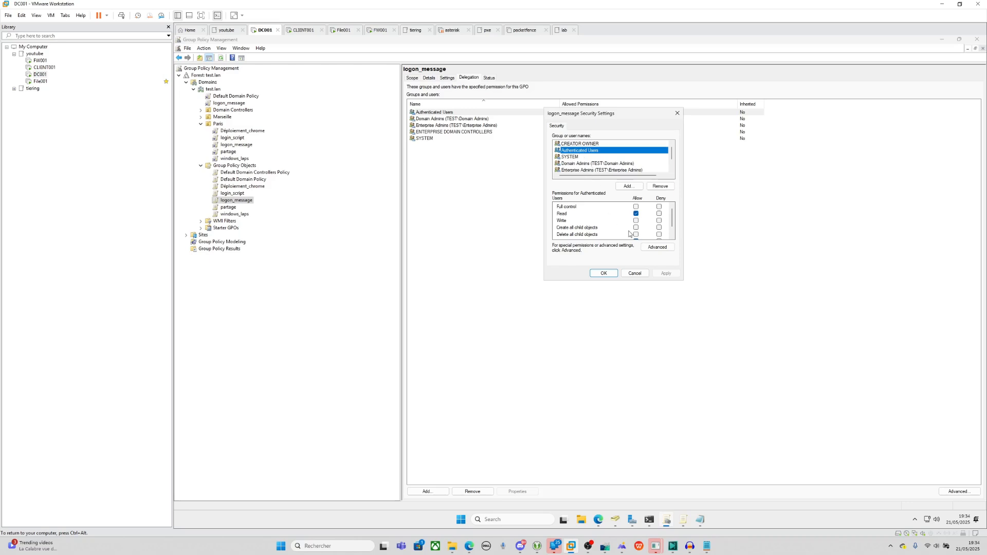
scroll(633, 221, down, 1)
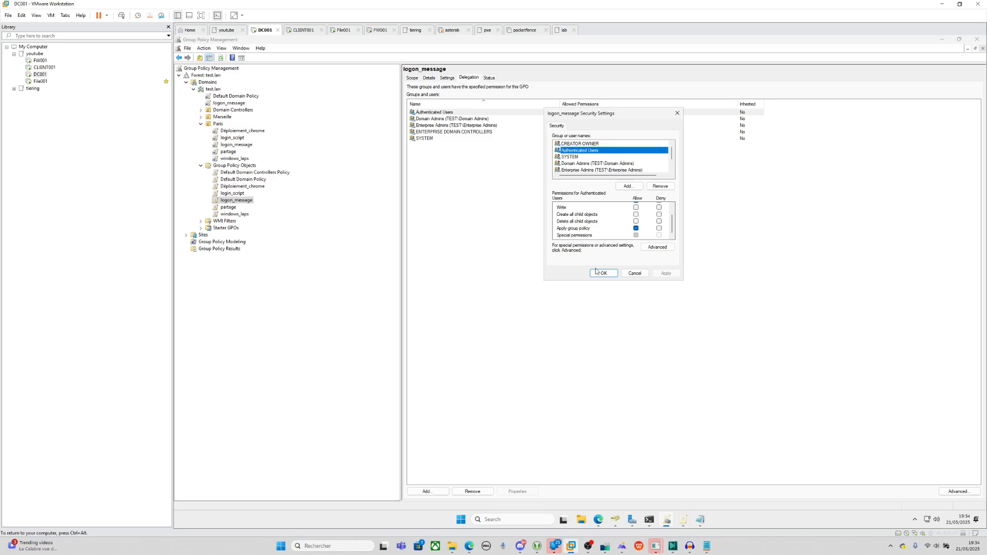
click(628, 186)
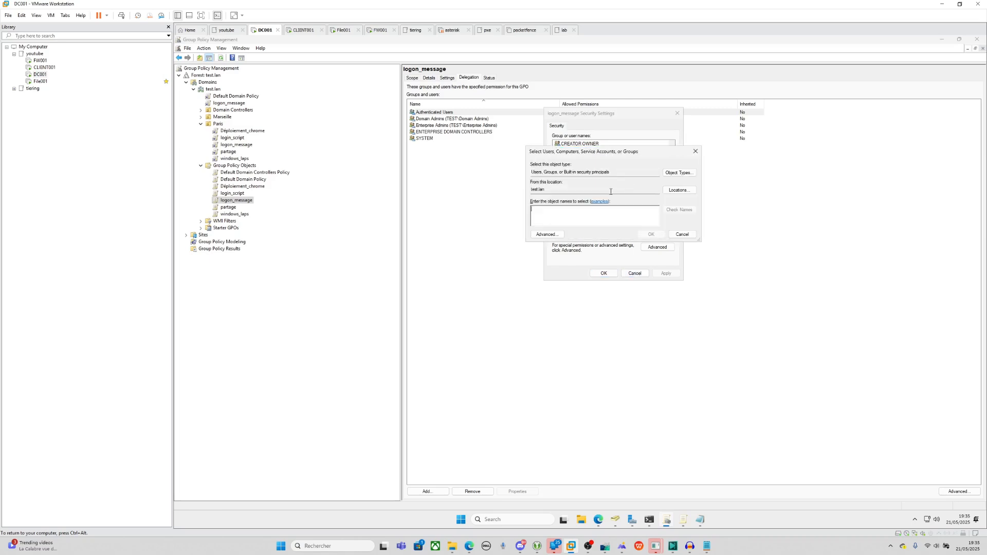
Add deny_gpo_messagelogon to logon_message's security and tick Deny for Apply group policy, accepting the warning.
text(deny_g)
key(Return)
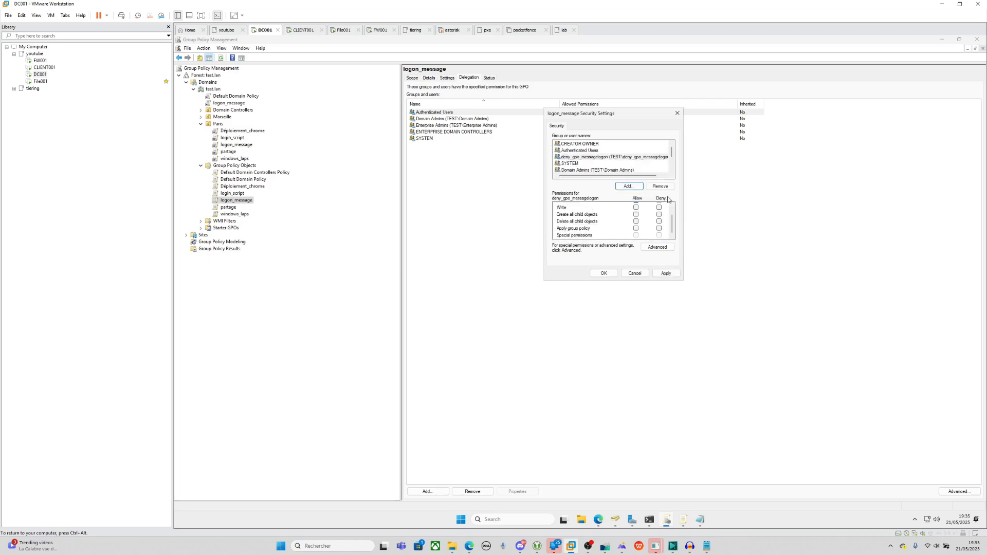
click(659, 229)
click(666, 274)
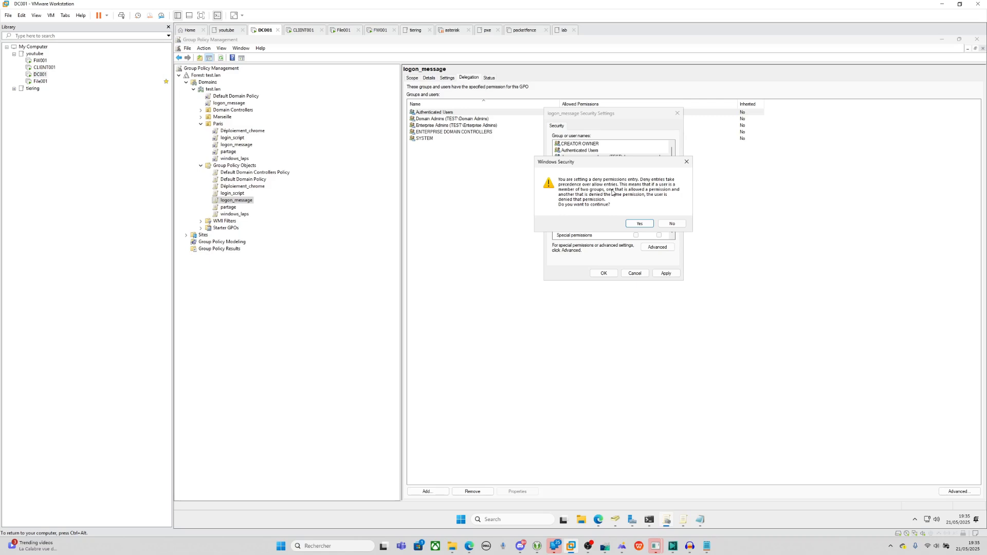
click(639, 223)
click(606, 273)
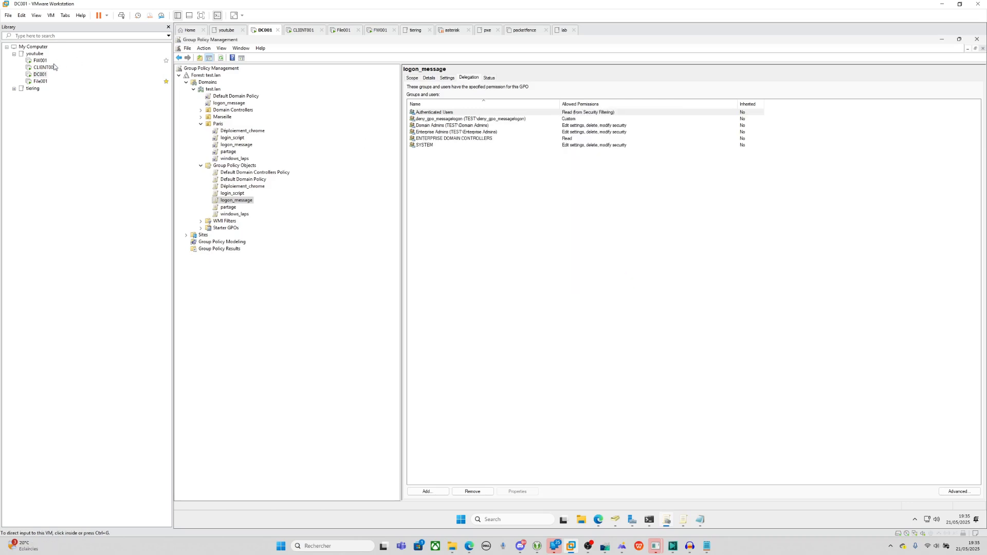
Restart the File001 guest and wait through Applying computer settings until the lock screen.
click(40, 82)
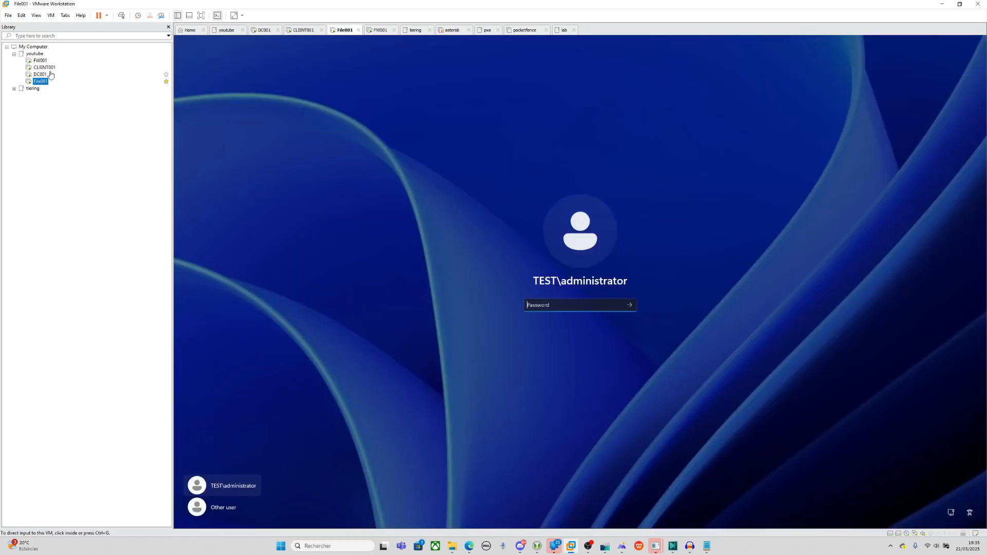
right_click(45, 82)
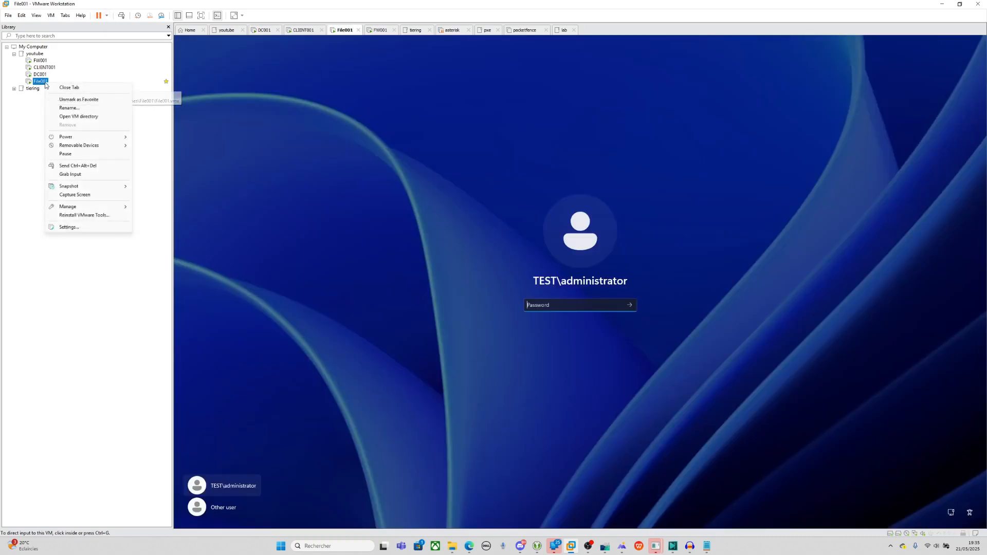
mouse_move(67, 137)
click(154, 162)
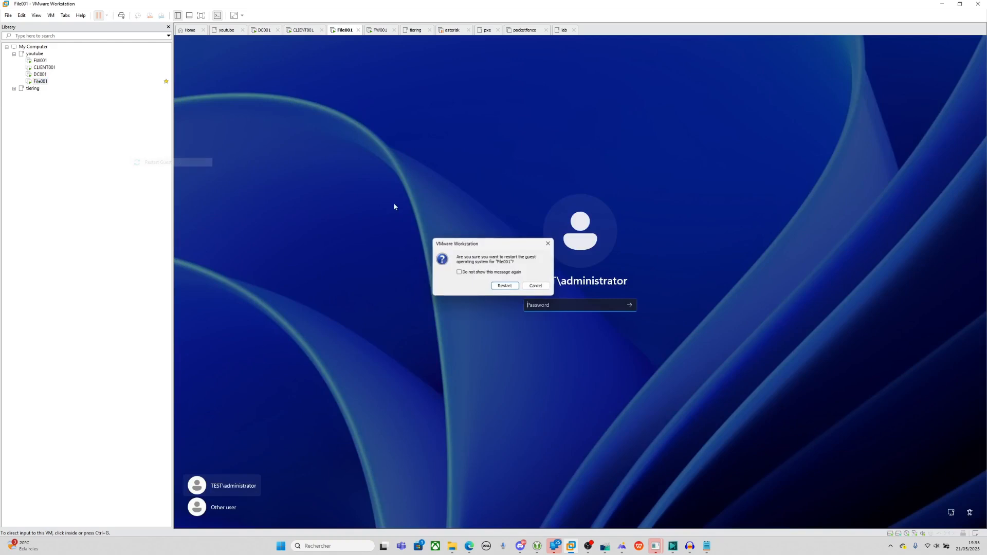
click(510, 286)
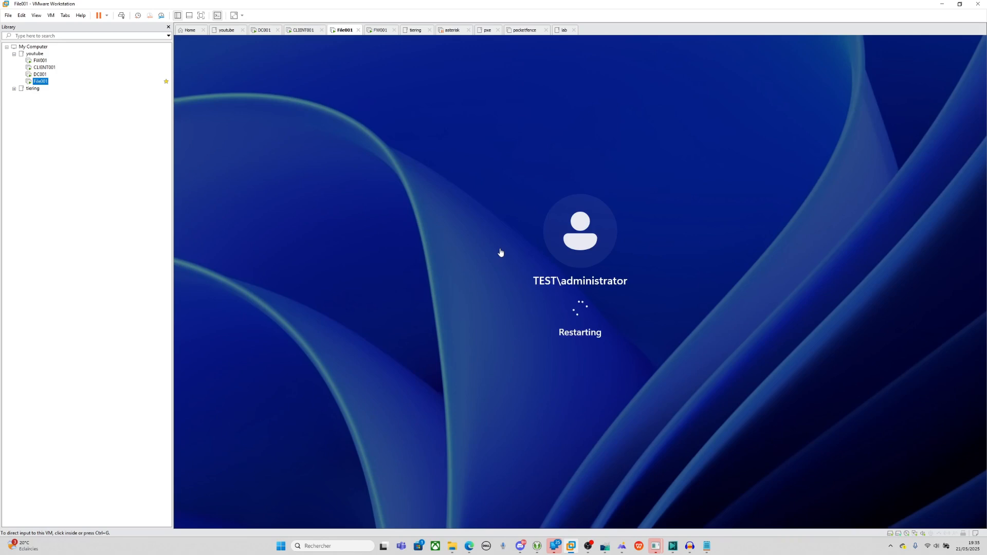
click(501, 249)
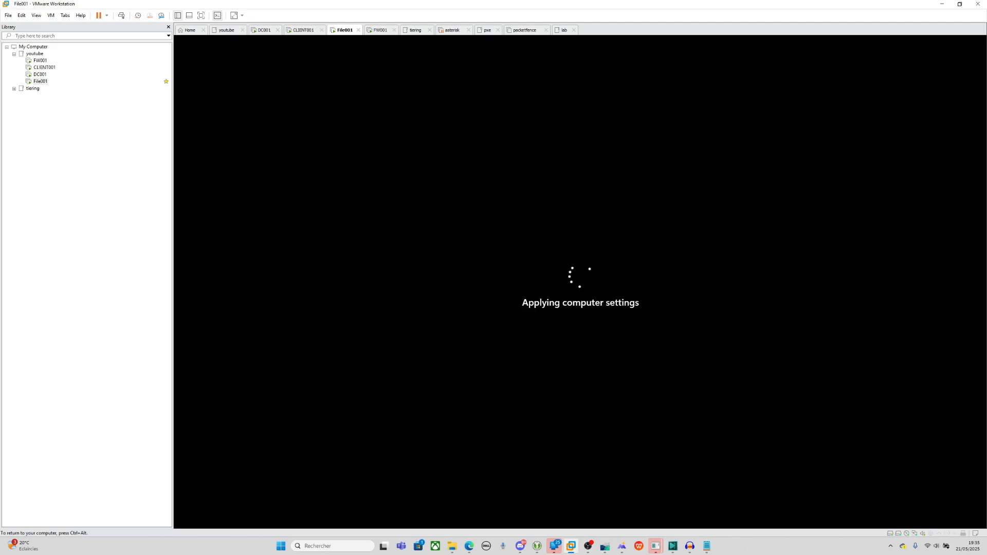
key(ctrl+alt)
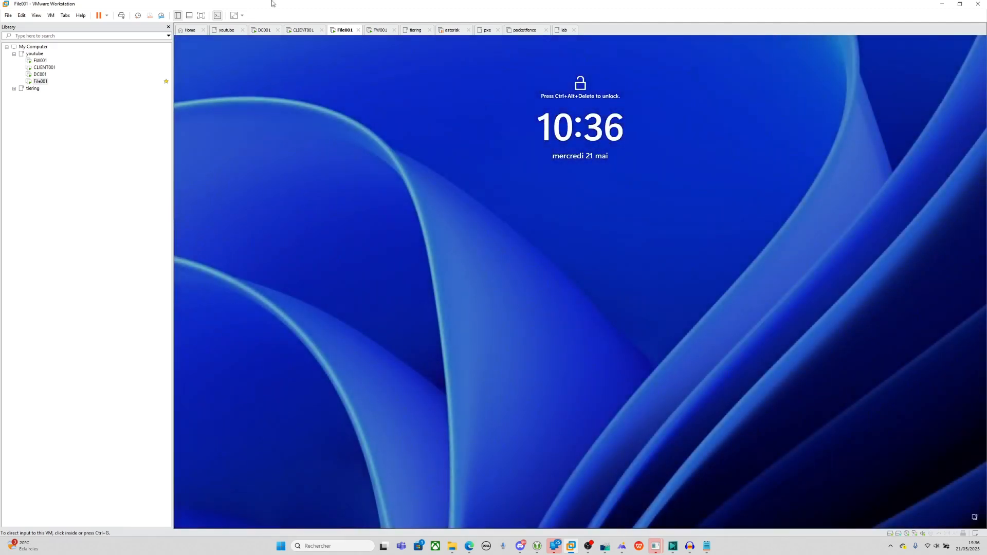
Sign in to File001 with the TEST domain administrator password, then switch to the DC001 machine.
click(121, 15)
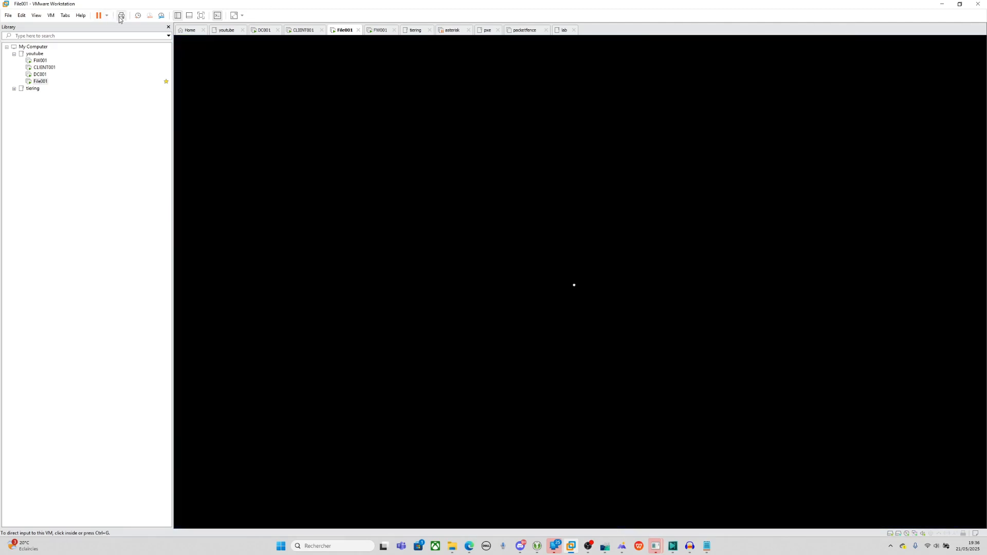
click(591, 303)
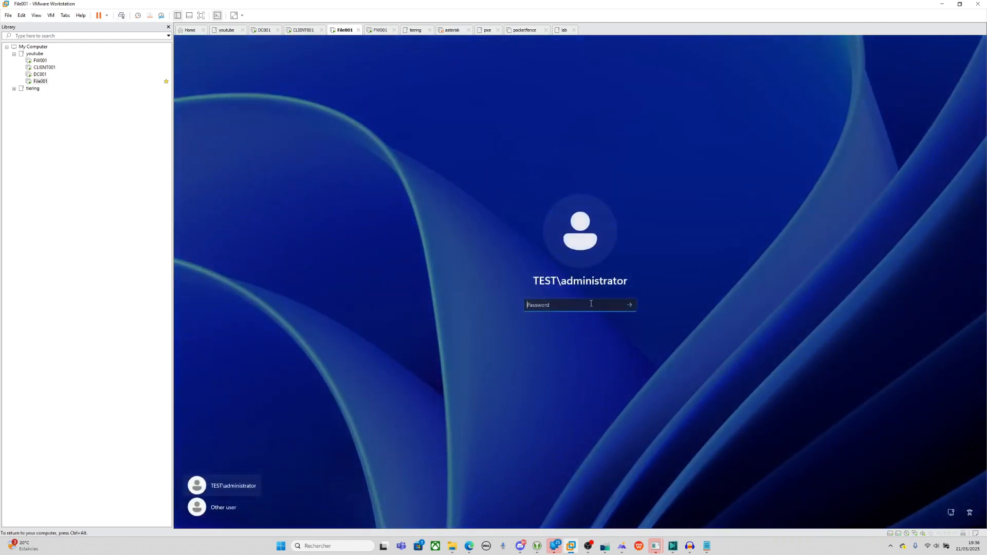
text(P@)
key(Return)
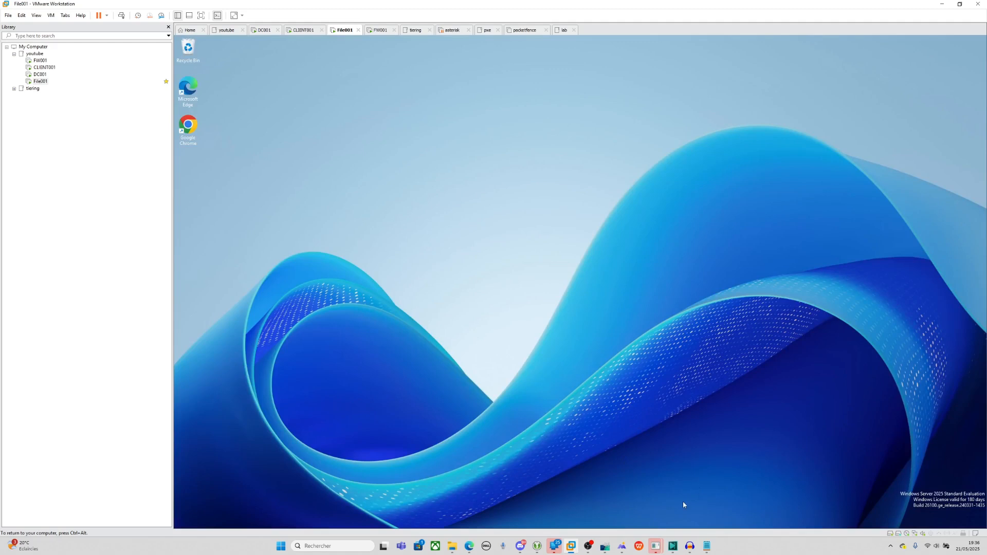
click(40, 74)
On DC001, review the login_script and logon_message GPO links under Paris, then return to File001.
click(507, 308)
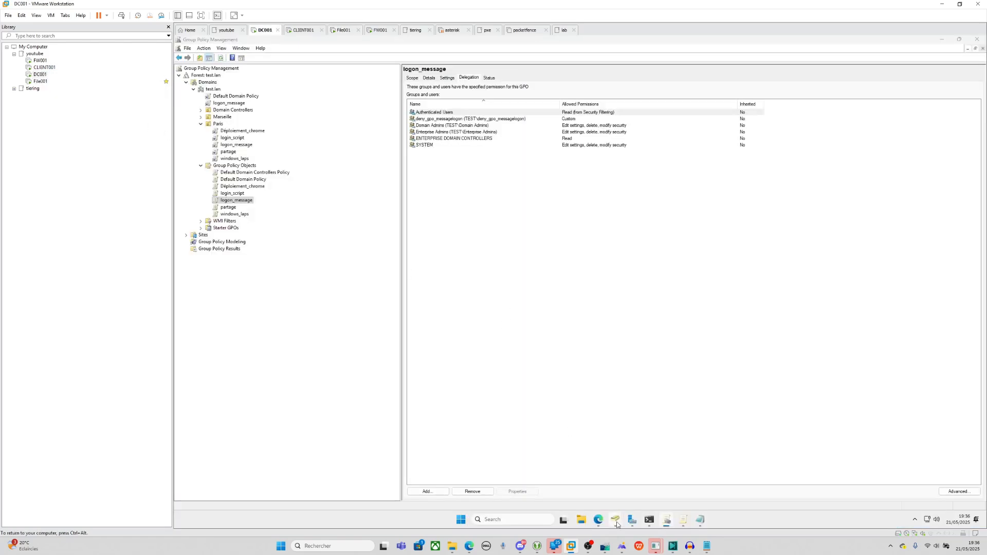
click(232, 138)
click(636, 291)
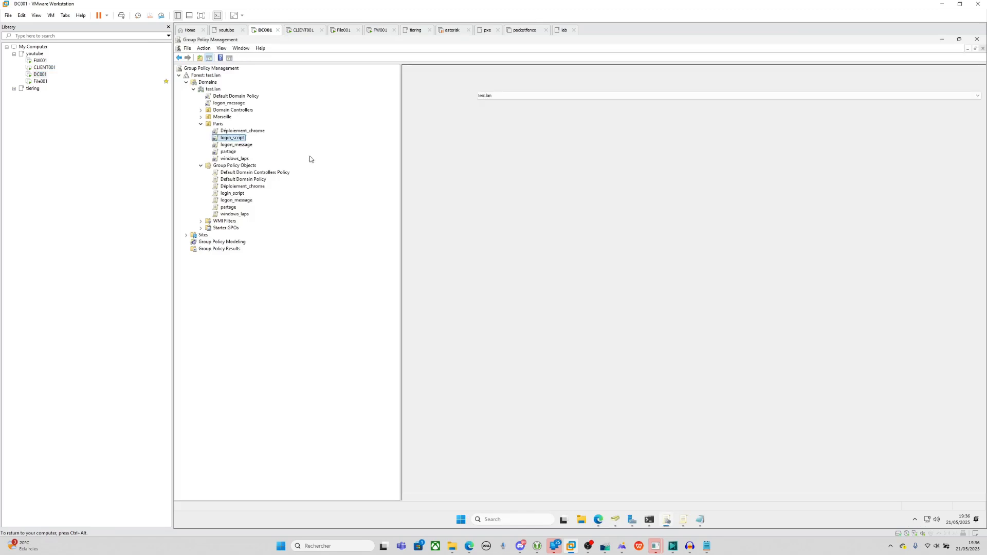
click(236, 145)
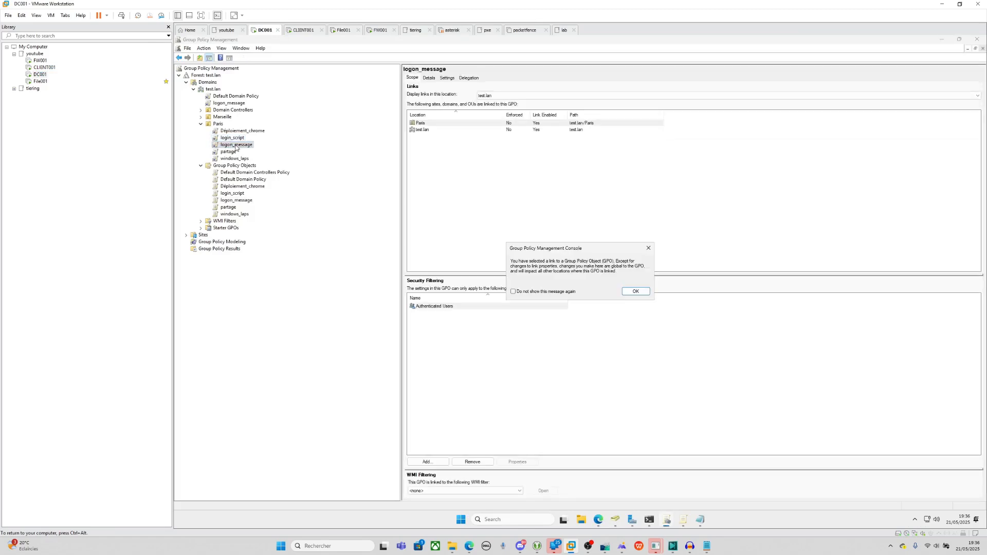
click(637, 292)
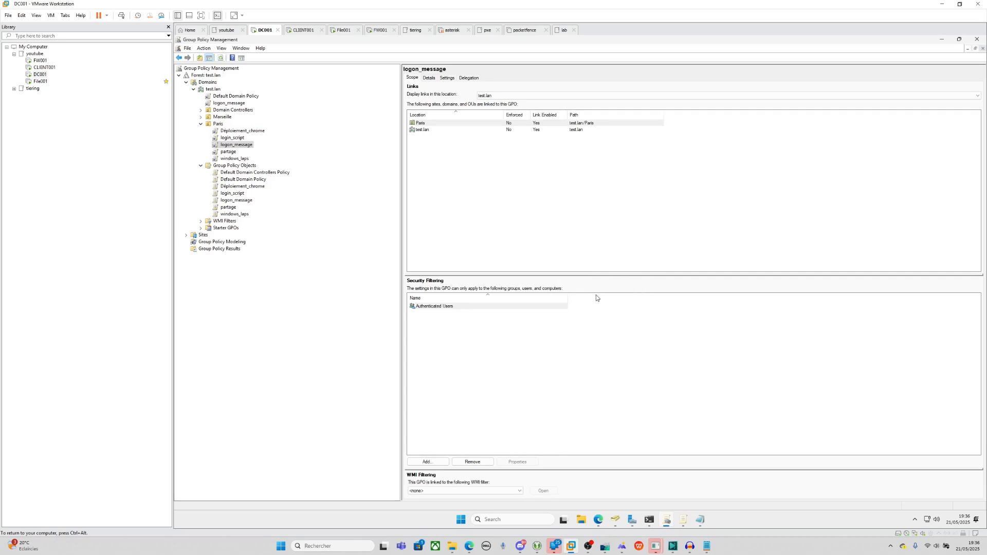
click(41, 81)
Launch Windows PowerShell from Server Manager's Tools menu on File001, then minimize Server Manager.
click(536, 358)
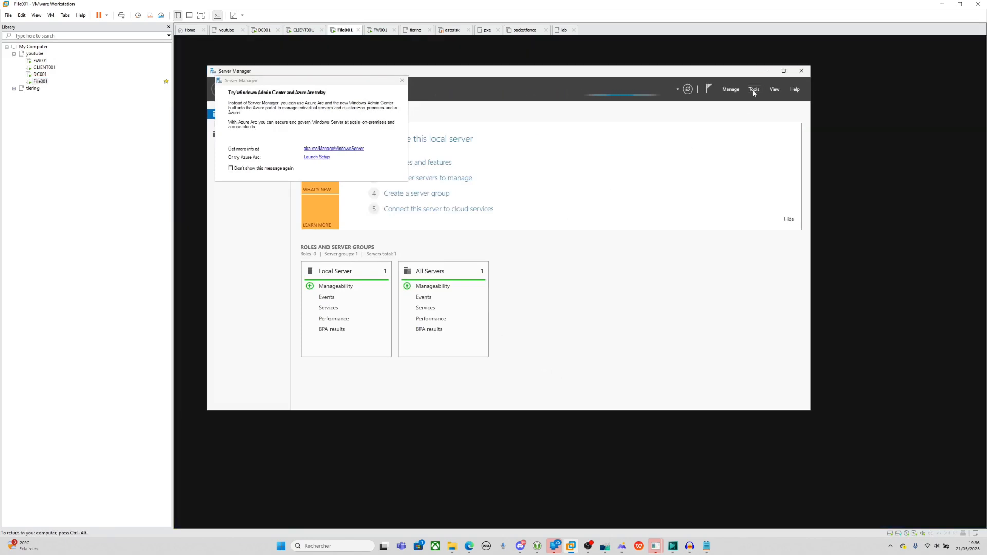
click(754, 91)
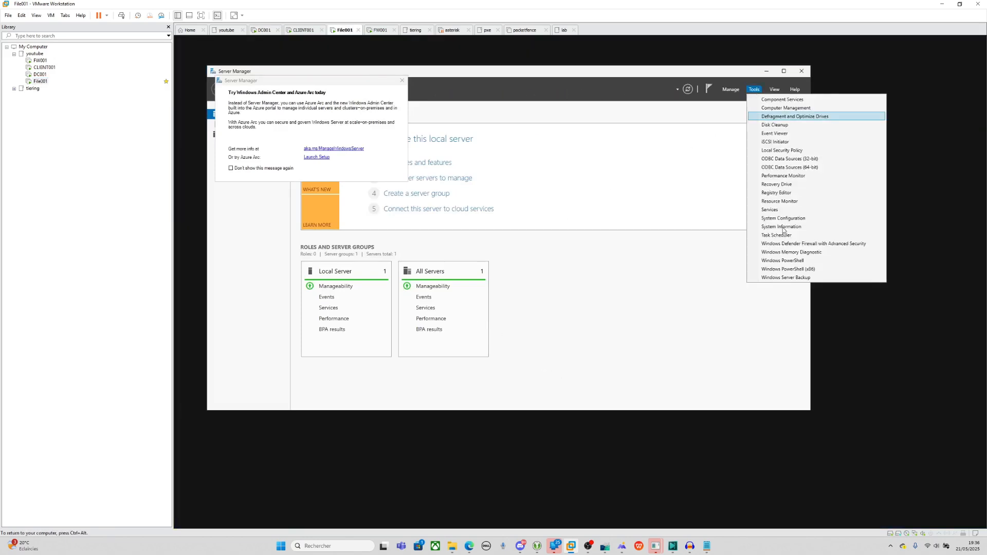
click(784, 260)
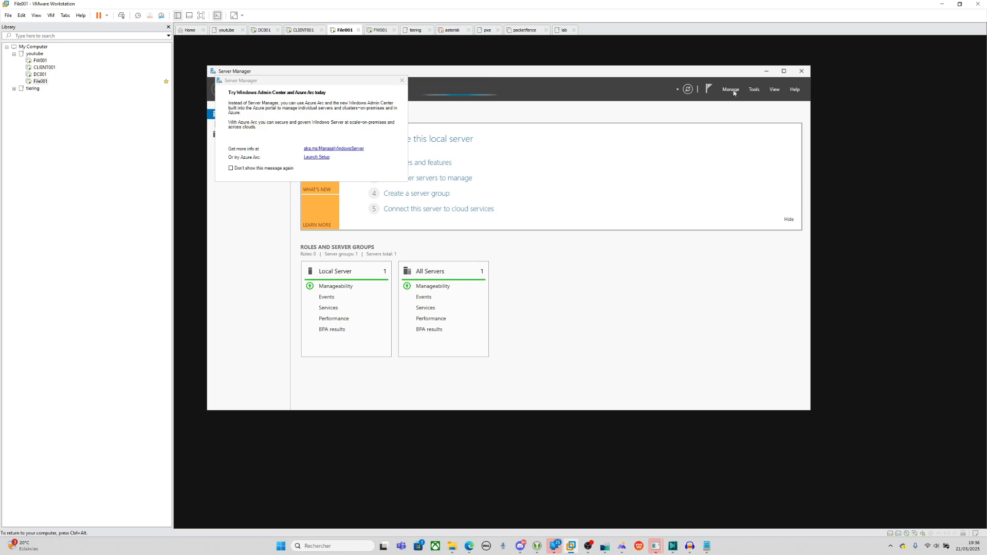
click(765, 72)
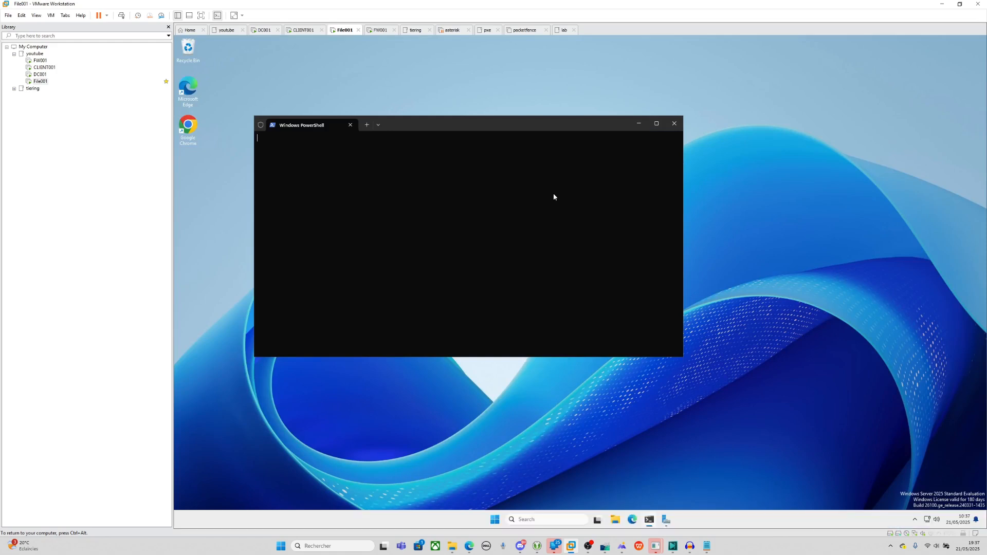
Run gpresult in File001's PowerShell to generate the group policy results report.
key(Return)
key(Return)
key(Return)
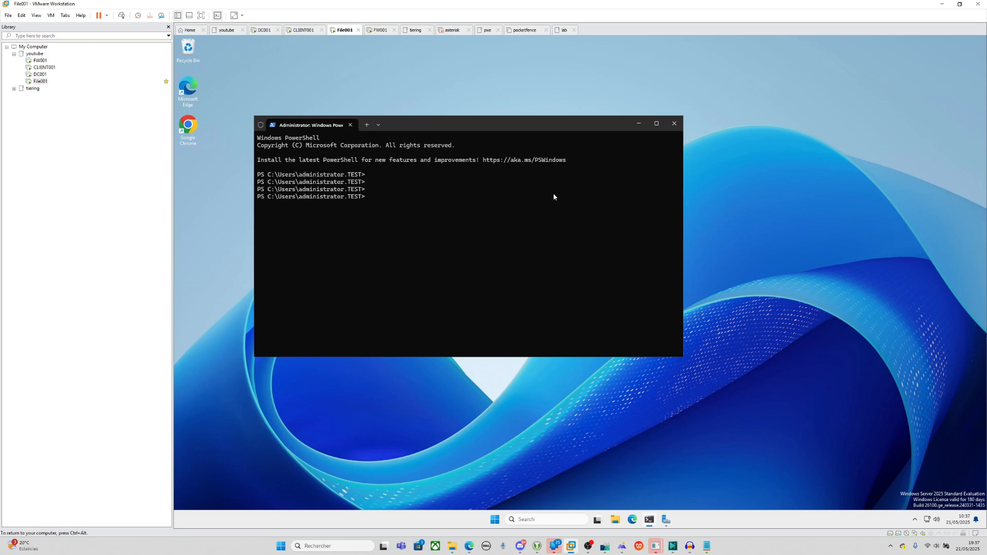
text(gpresult /r)
key(Return)
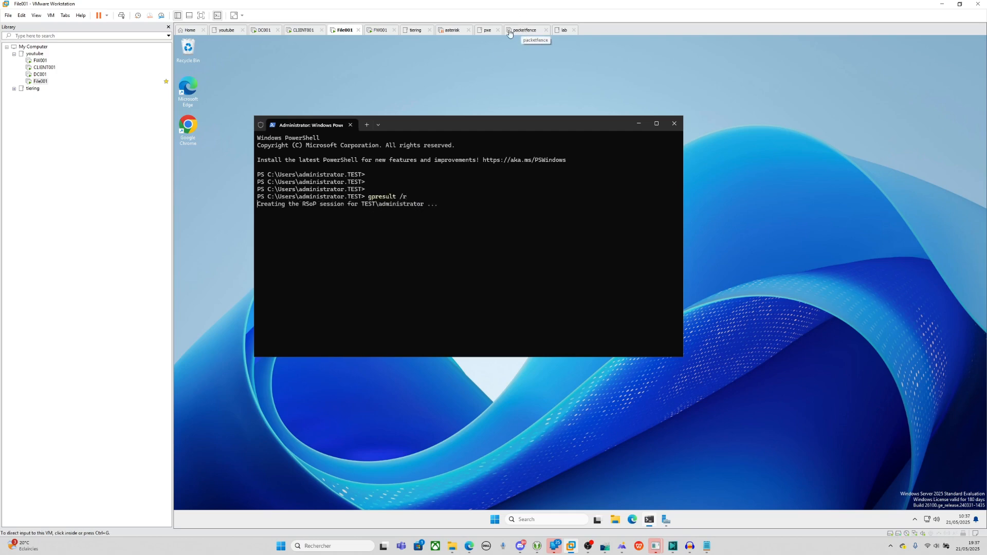
Highlight logon_message filtered out as Denied (Security) and the deny_gpo_messagelogon group membership.
click(428, 225)
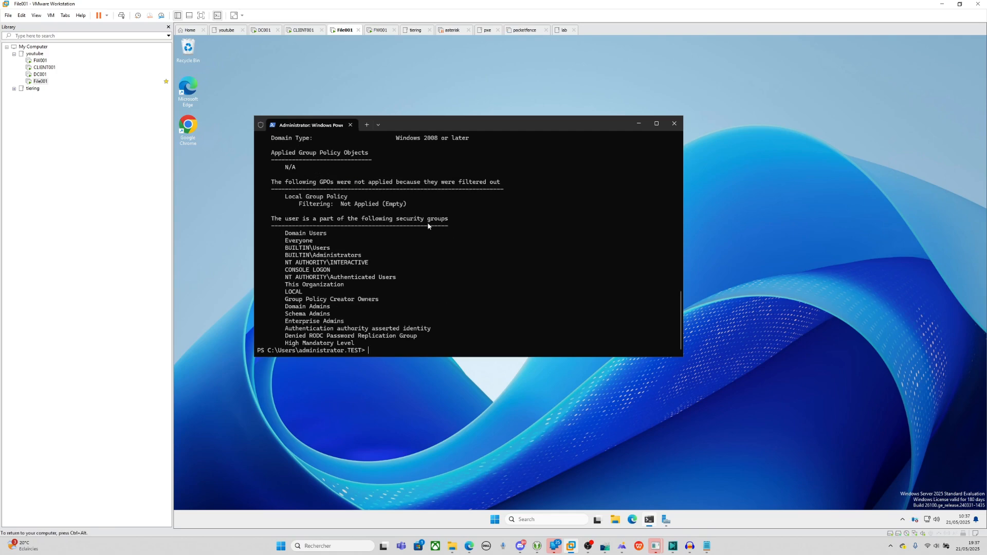
scroll(429, 225, up, 20)
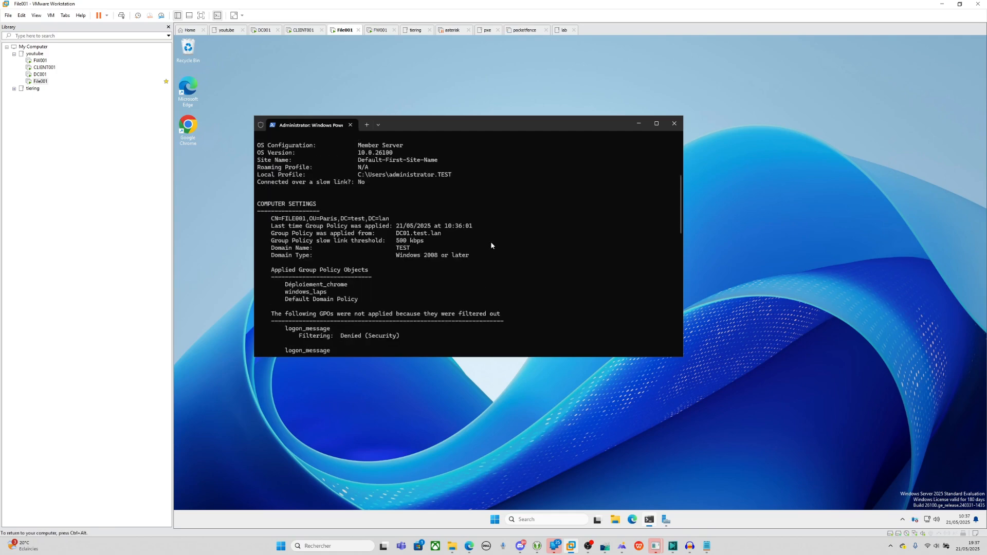
scroll(300, 287, down, 2)
drag(293, 272, 437, 279)
click(349, 277)
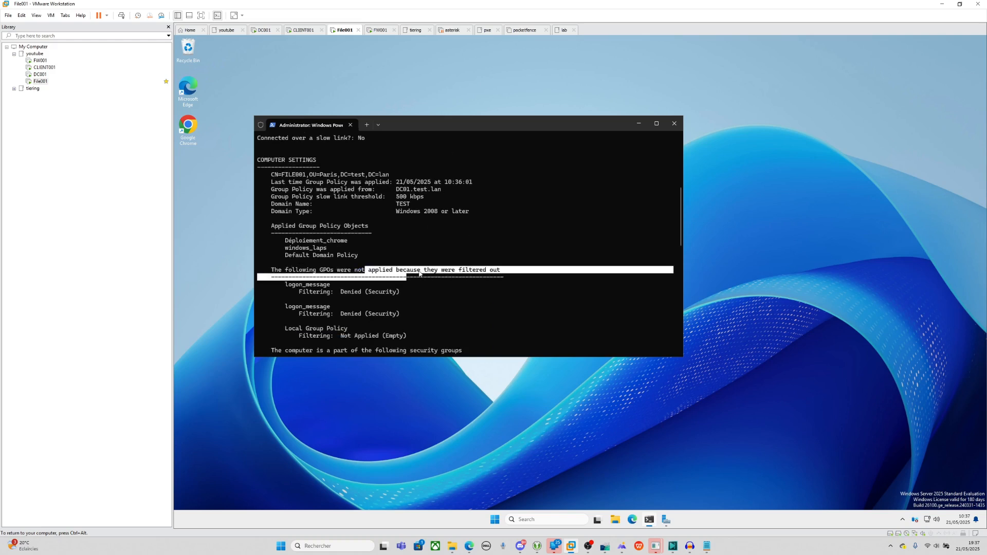
click(456, 212)
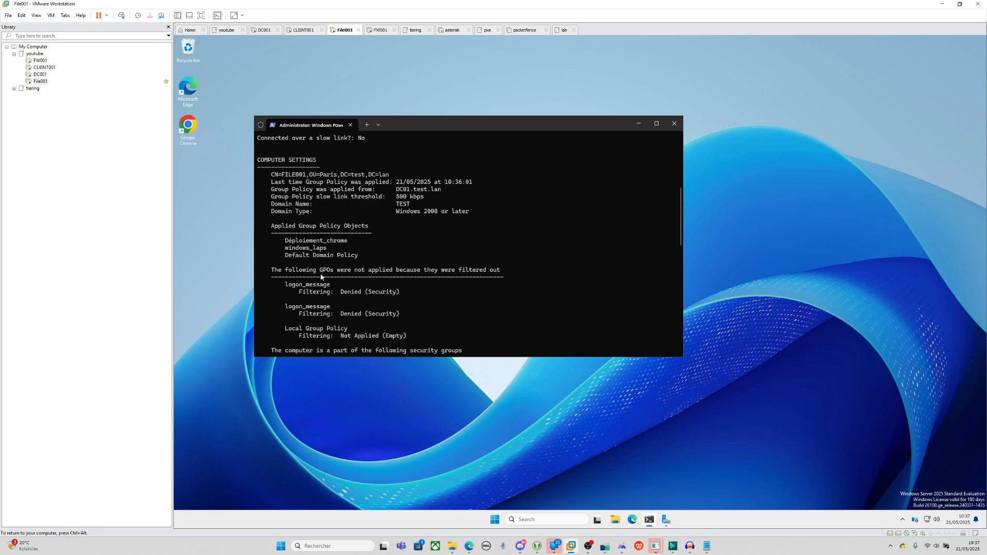
scroll(321, 277, down, 8)
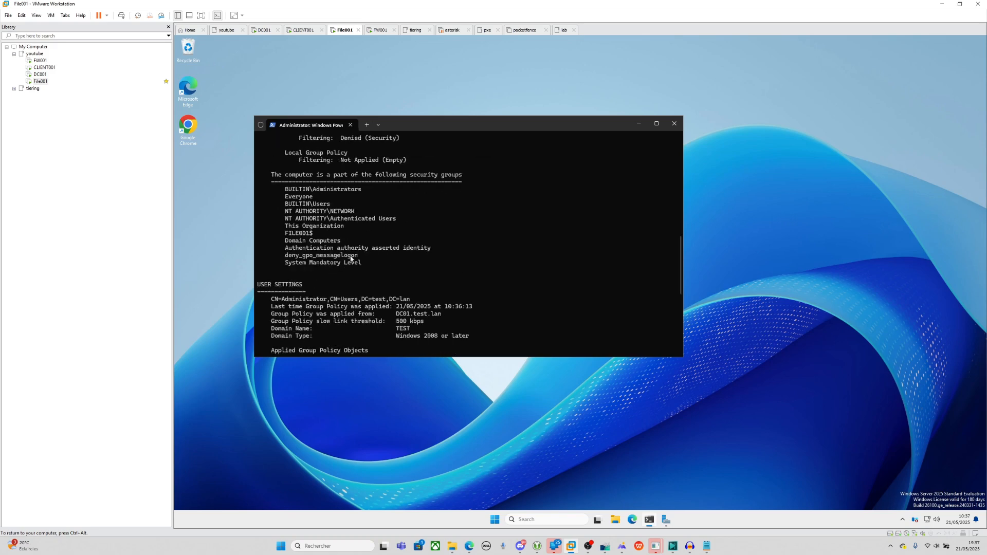
drag(368, 255, 290, 257)
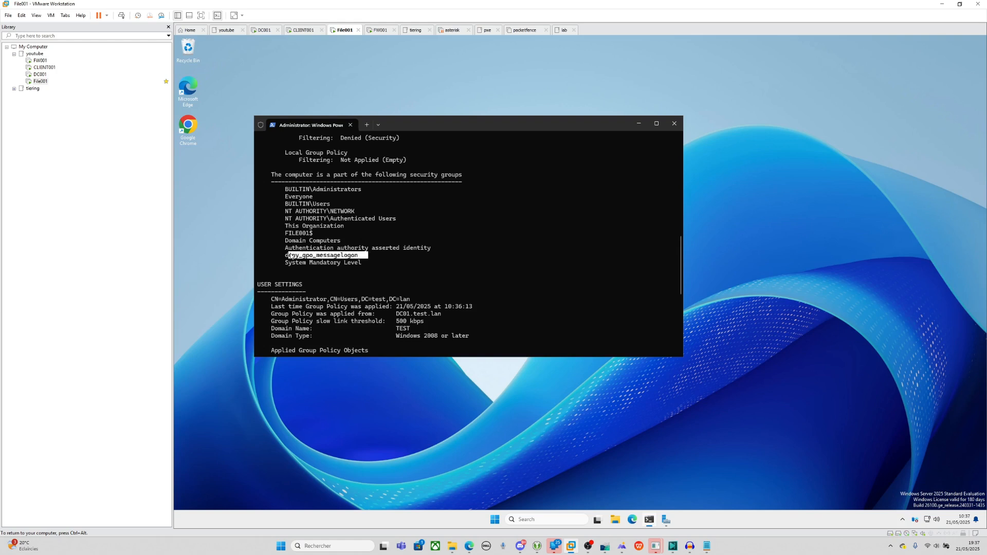